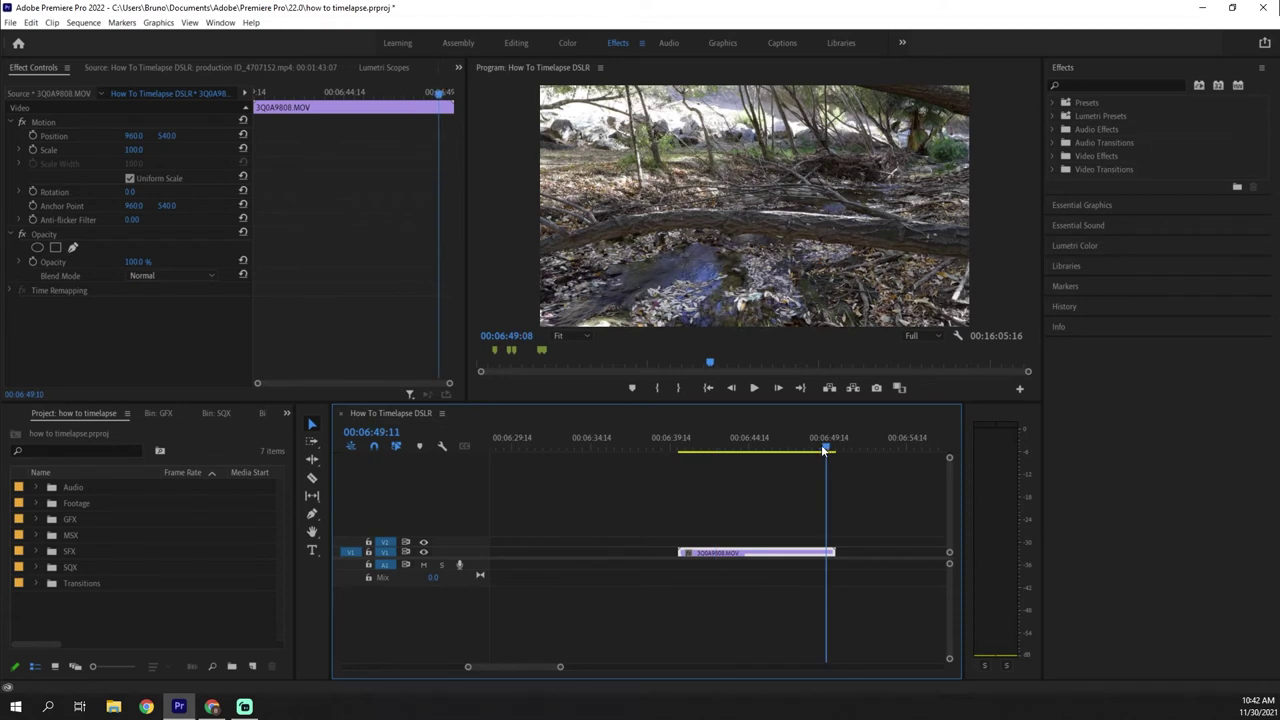
Stop playback, select the 3Q0A9808.MOV clip and open its Basic Correction settings in Lumetri Color
key(space)
click(733, 483)
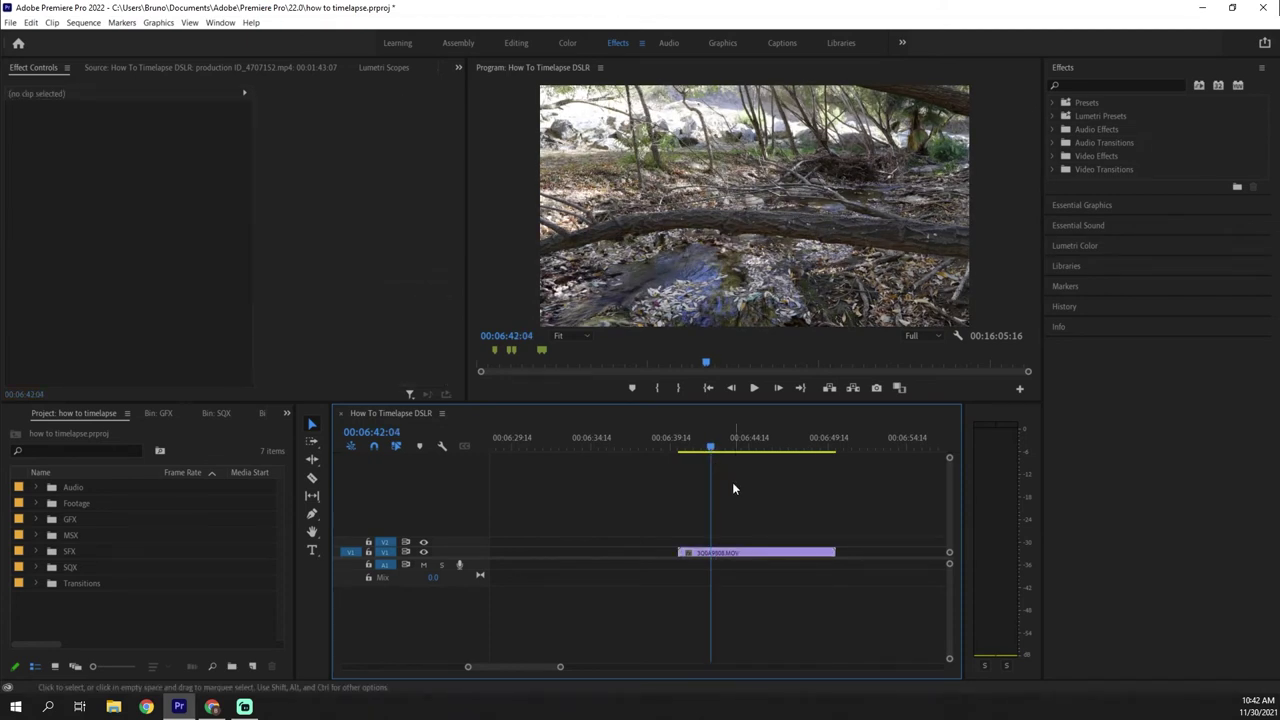
click(757, 553)
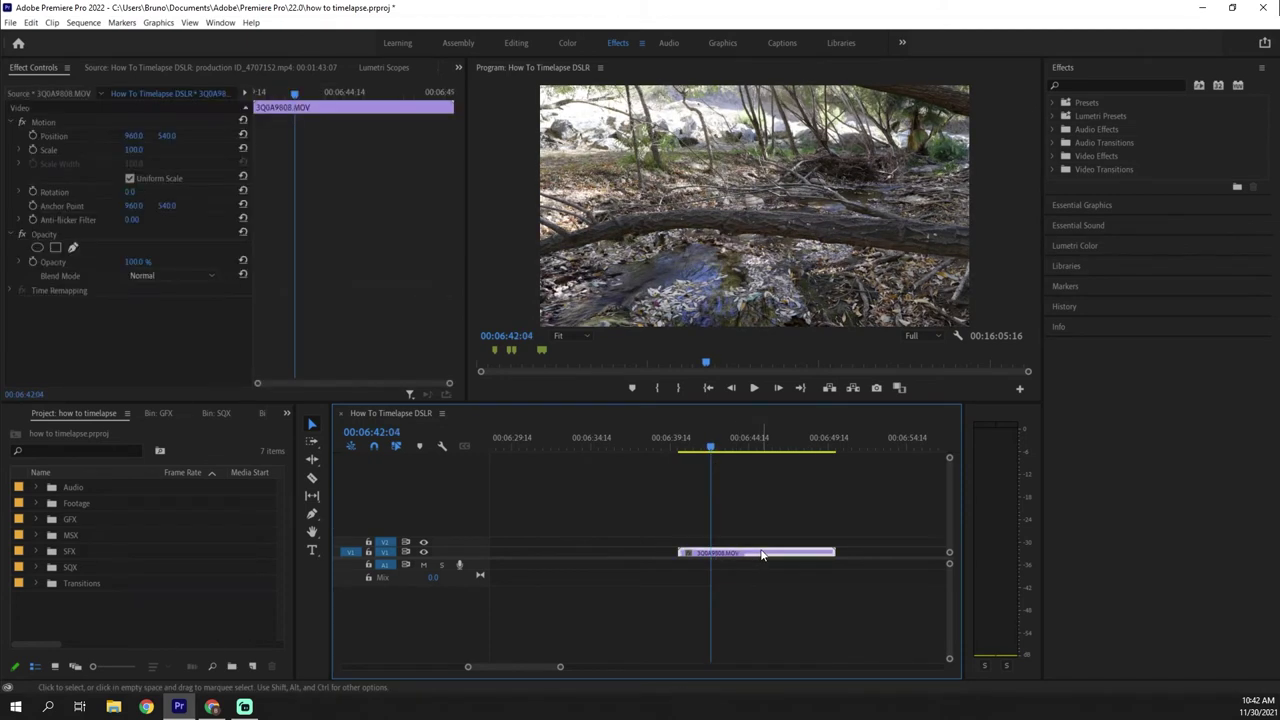
click(1099, 247)
click(1113, 188)
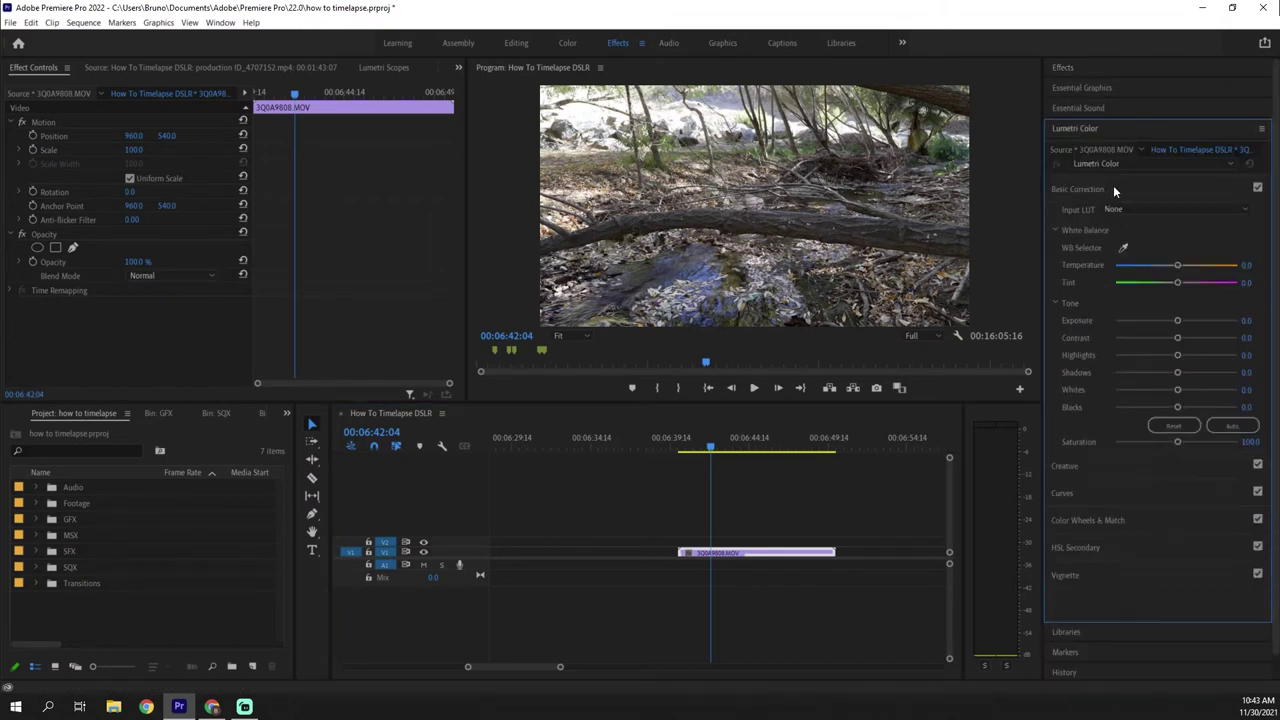
Enlarge the program preview and display the Lumetri Scopes beside it
drag(448, 402, 452, 481)
drag(467, 376, 385, 376)
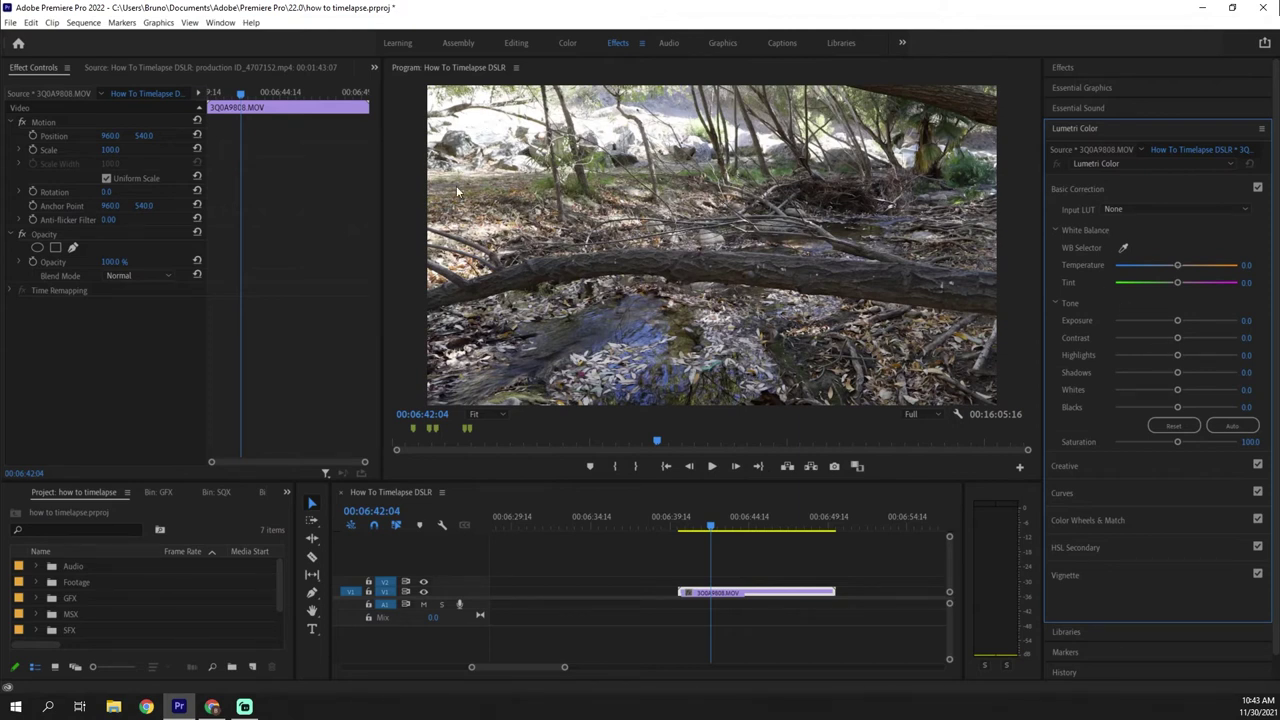
click(378, 69)
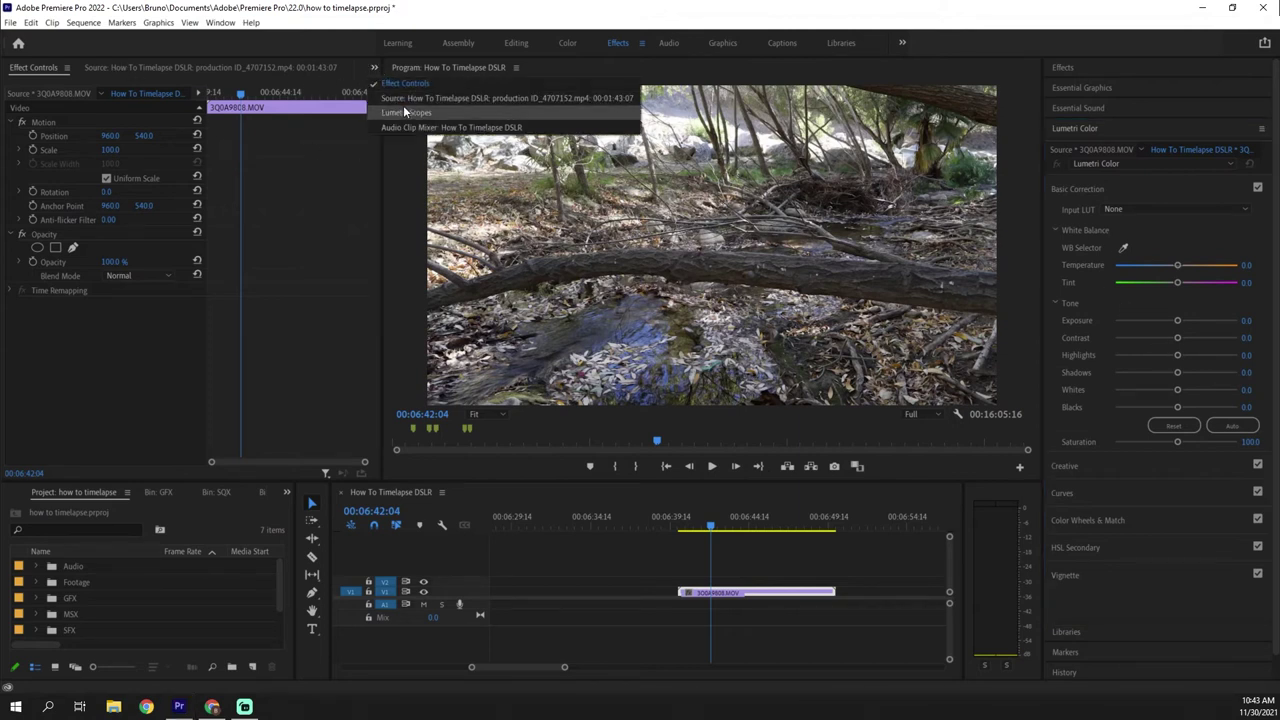
click(470, 112)
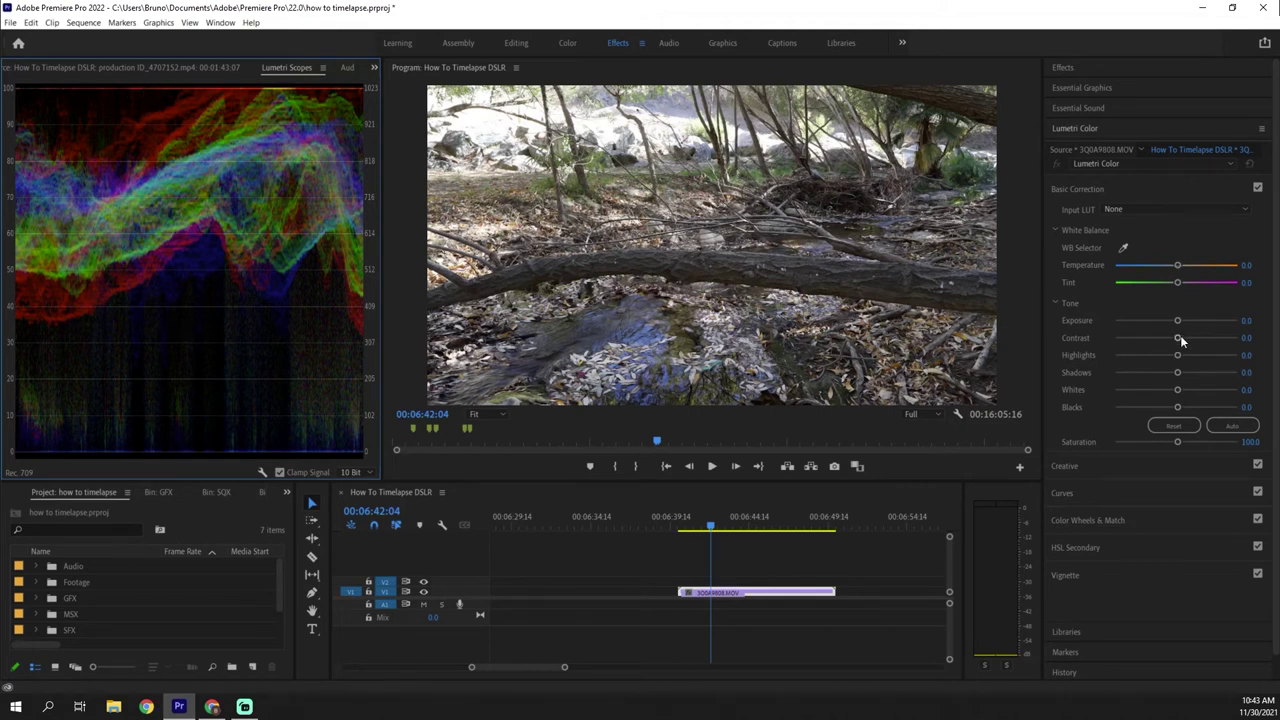
Set the clip's Highlights to about -56.5, Shadows to 10.9, Whites to -16.3 and Blacks to -7.6
drag(1180, 356, 1176, 359)
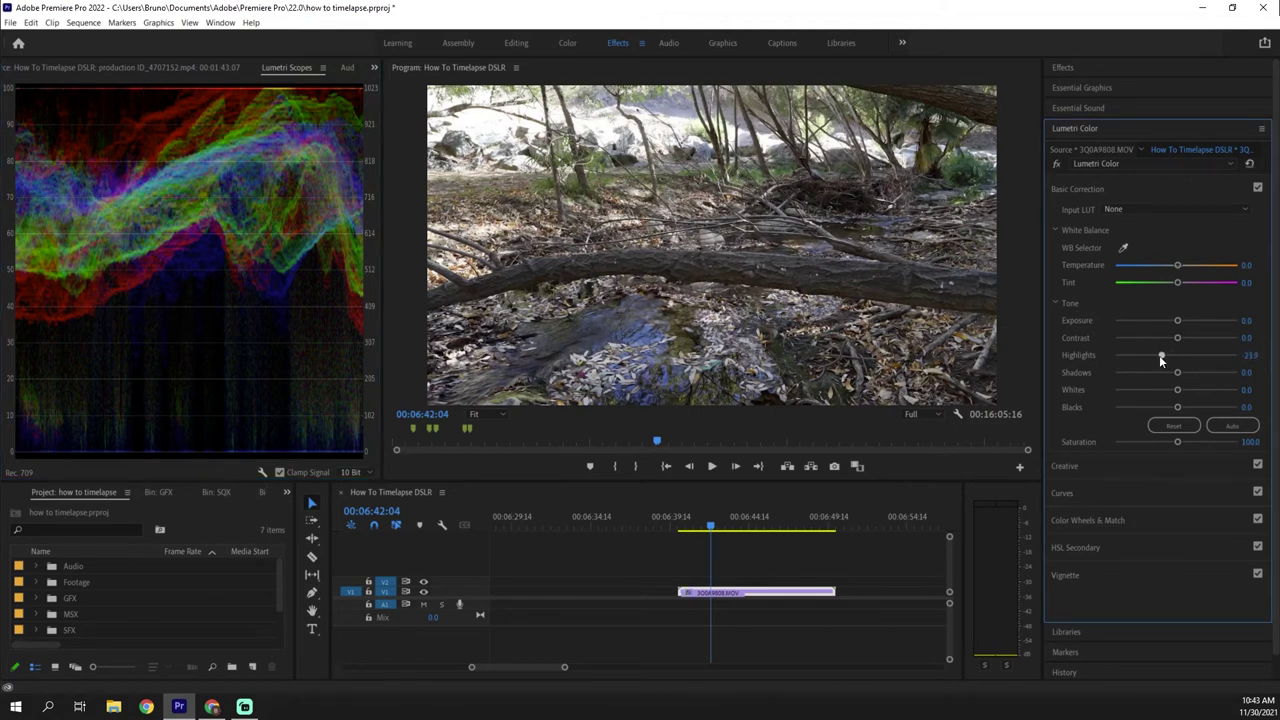
click(764, 531)
click(742, 527)
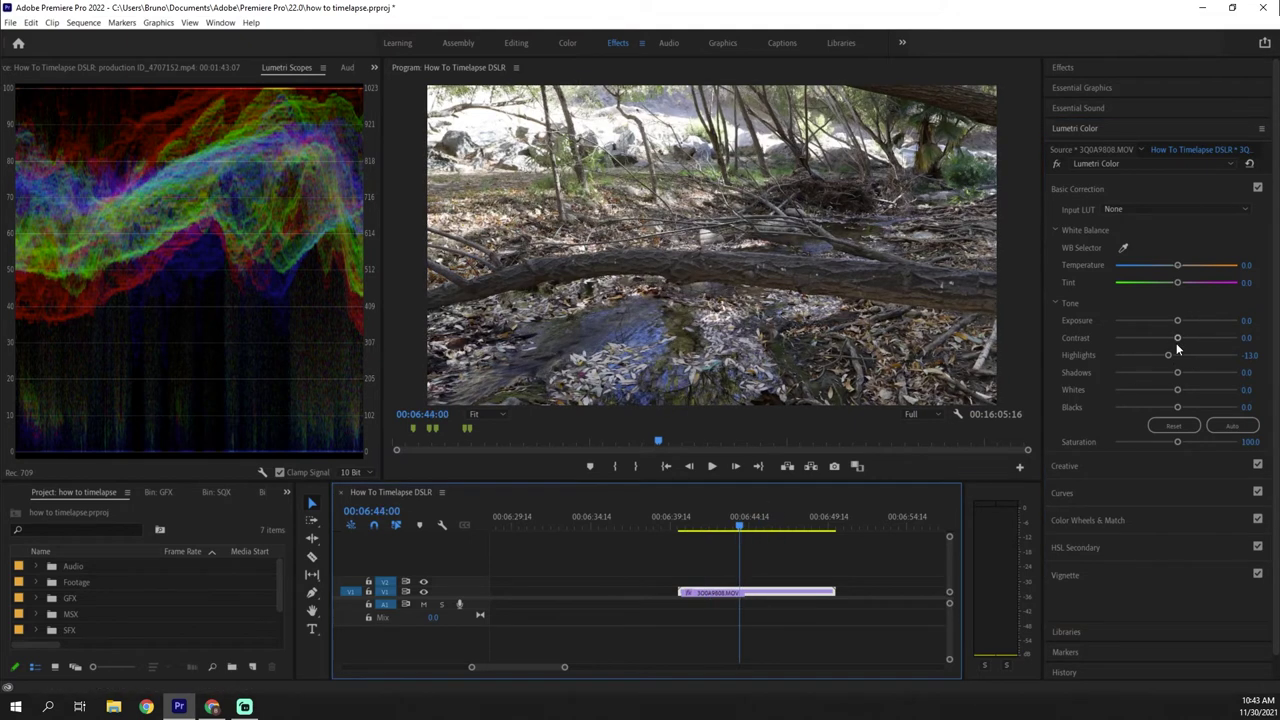
drag(1166, 355, 1140, 358)
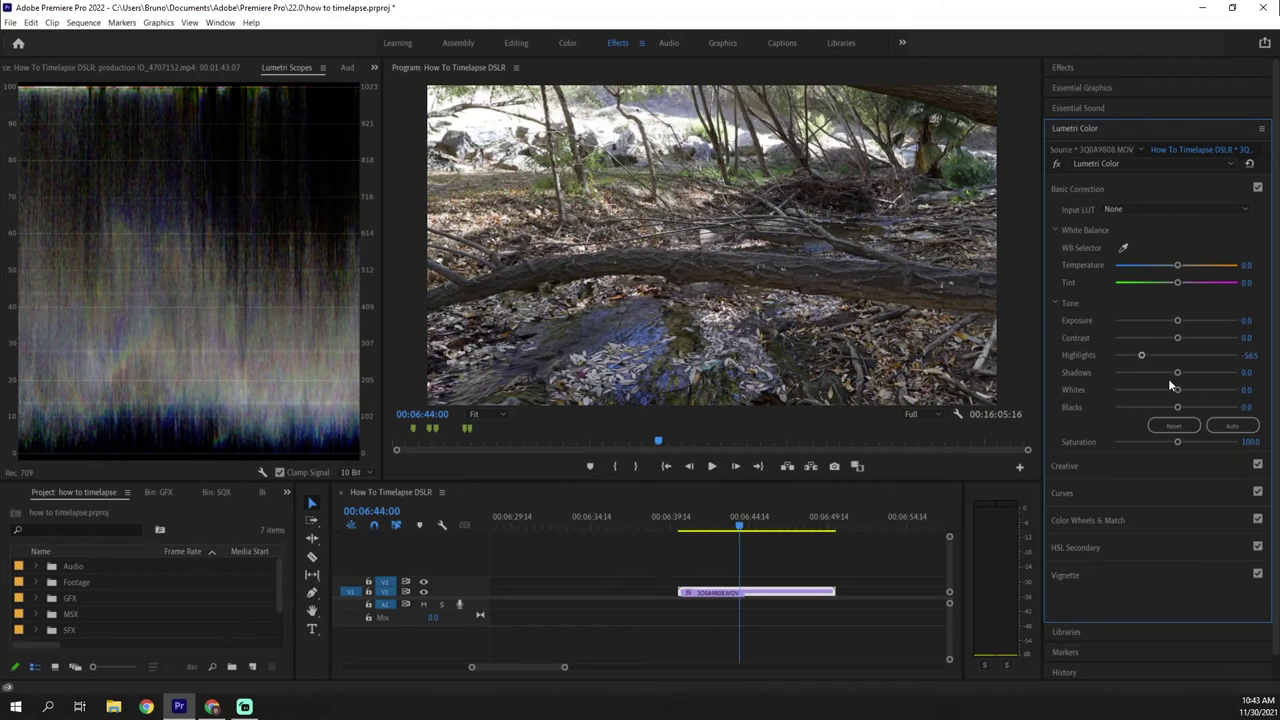
drag(1180, 372, 1172, 408)
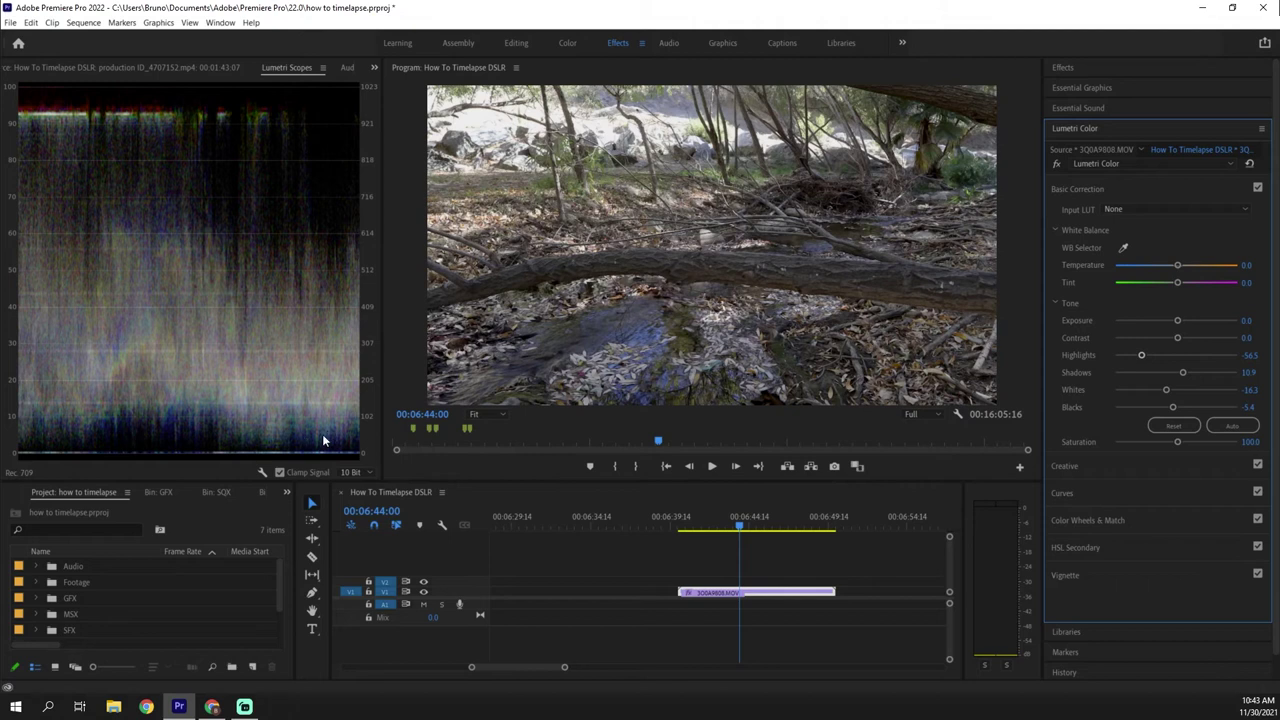
mouse_move(1174, 408)
mouse_down()
mouse_move(1188, 408)
mouse_move(1151, 409)
mouse_move(1270, 408)
mouse_move(1100, 407)
mouse_move(1170, 402)
mouse_up()
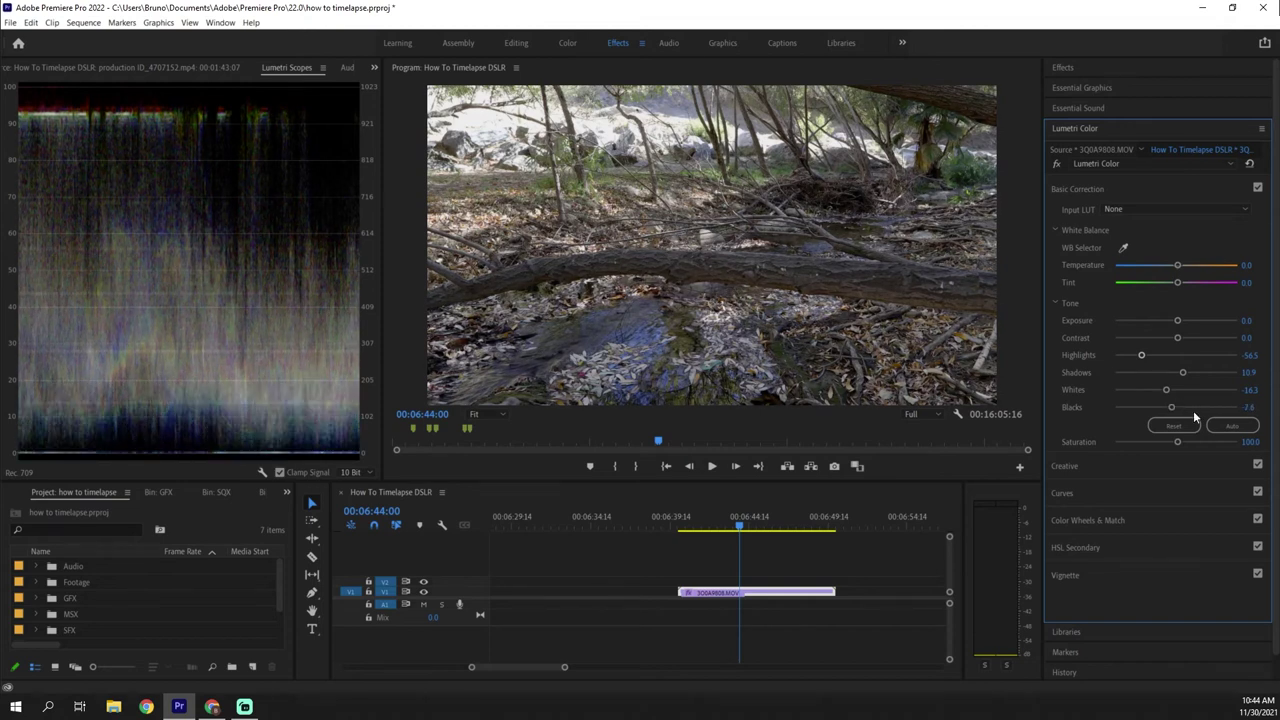
Apply the Drive.cube LUT from the Look LUTs folder as the creative look and set its Intensity to about 54.3
click(1125, 468)
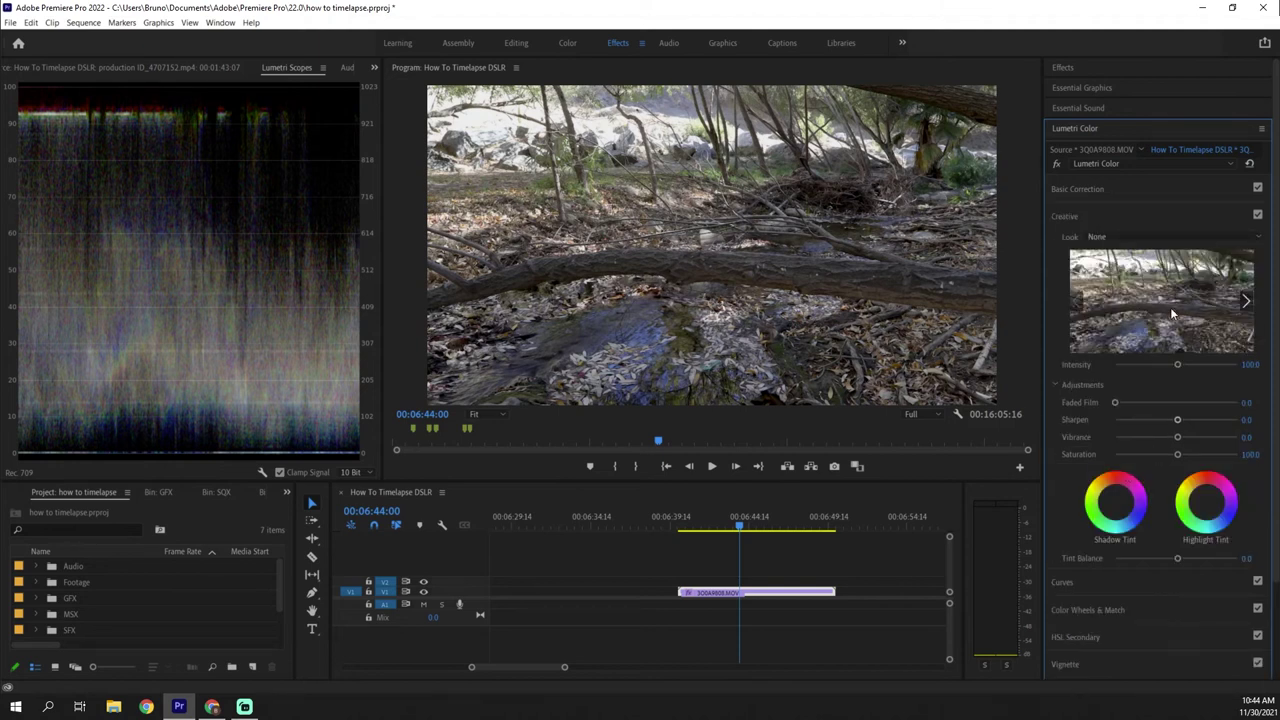
click(1180, 238)
click(1101, 277)
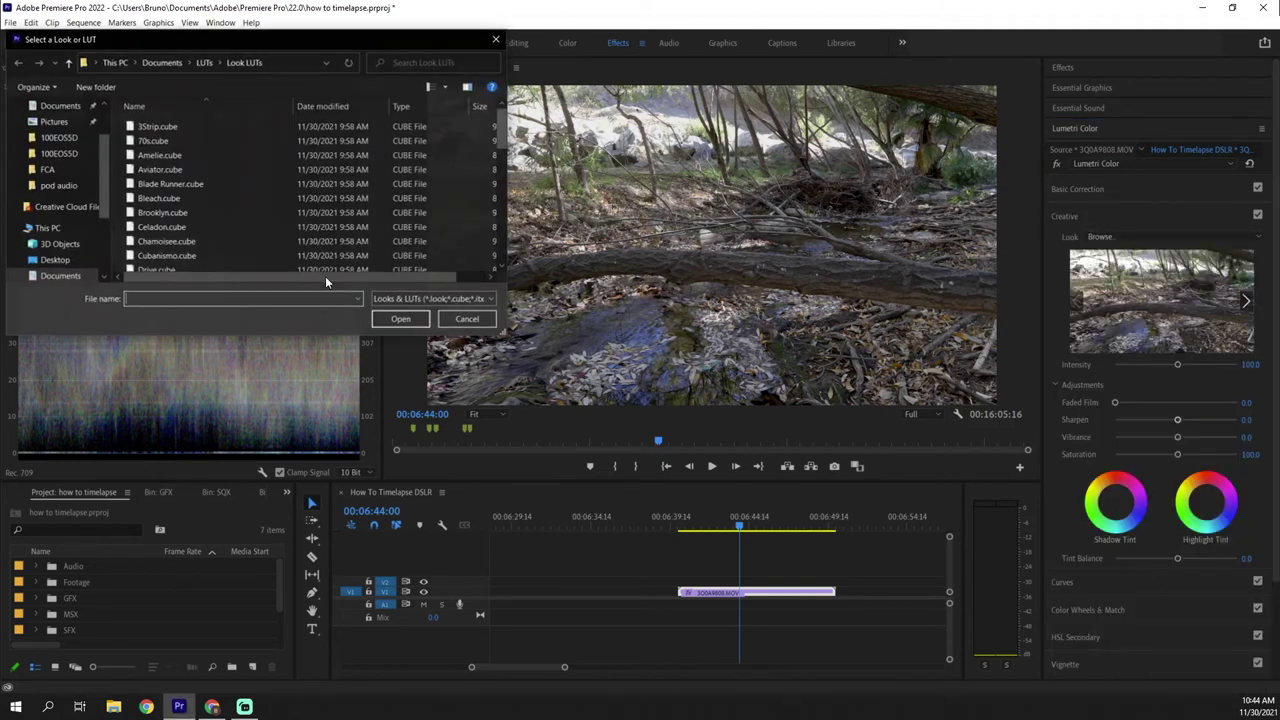
click(176, 130)
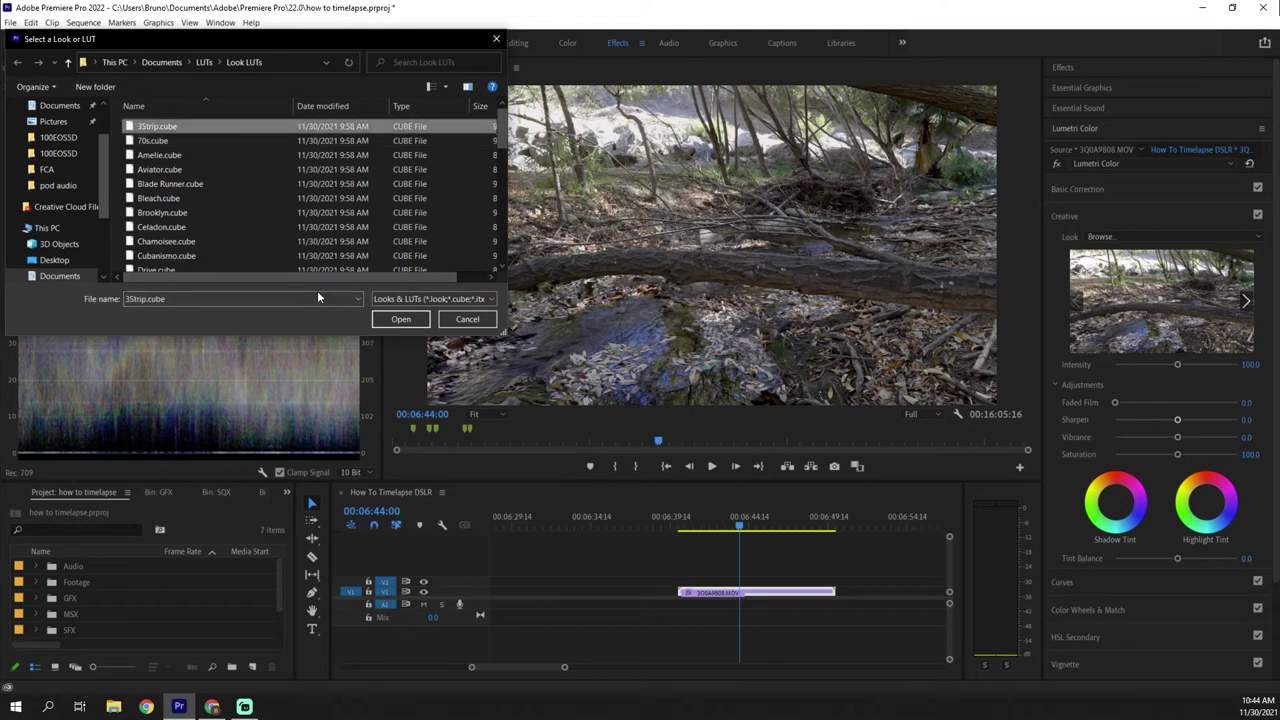
scroll(196, 216, down, 2)
click(165, 192)
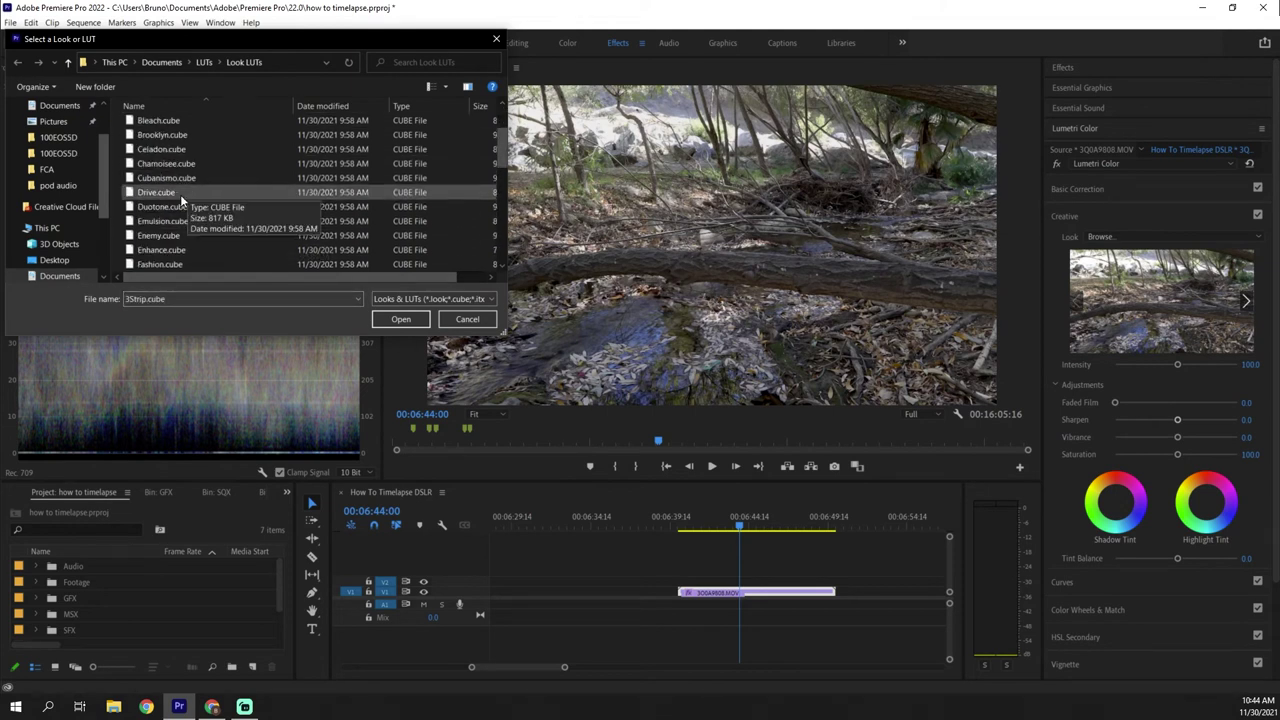
click(400, 319)
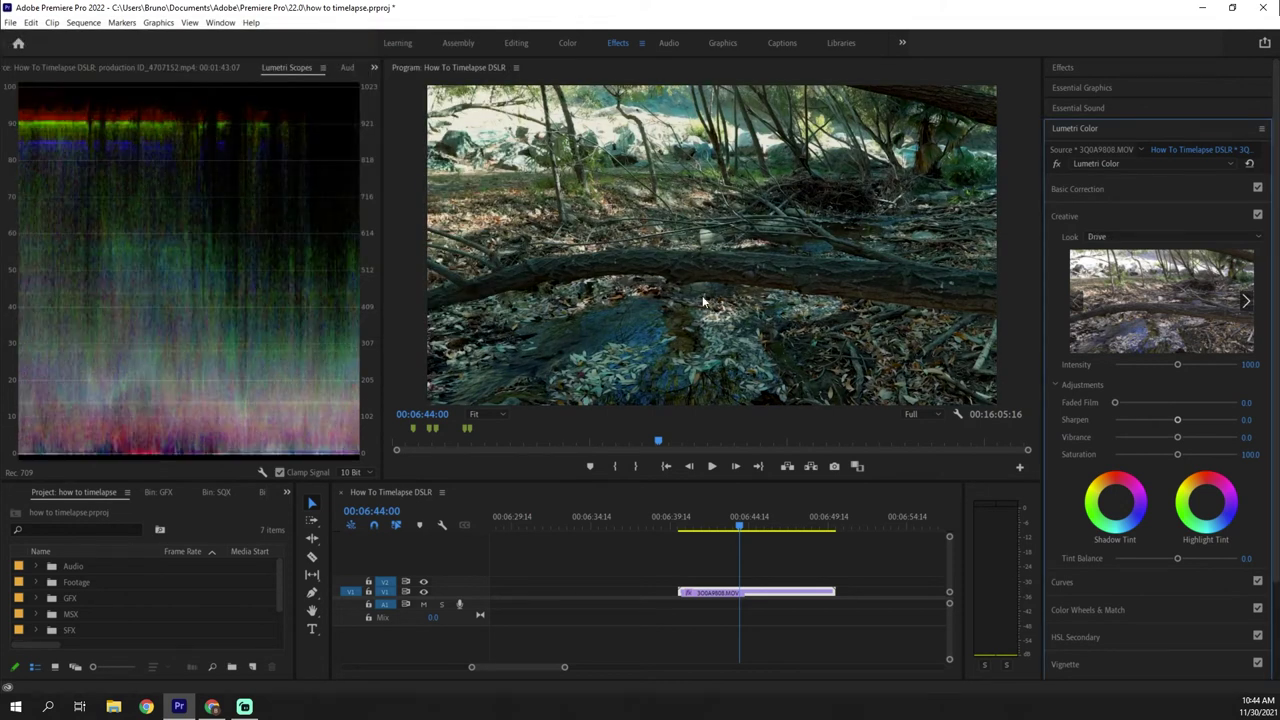
drag(1179, 366, 1146, 373)
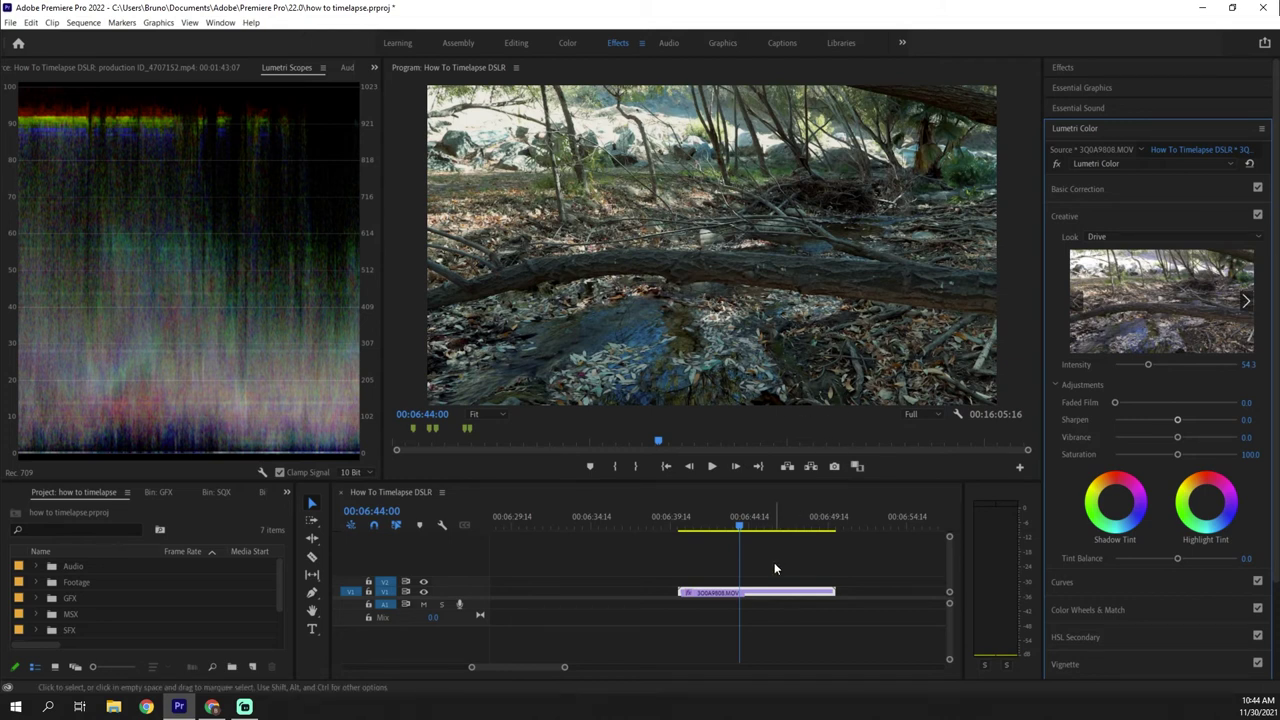
Play back and scrub through the graded clip to check how the look holds up
drag(733, 530, 710, 532)
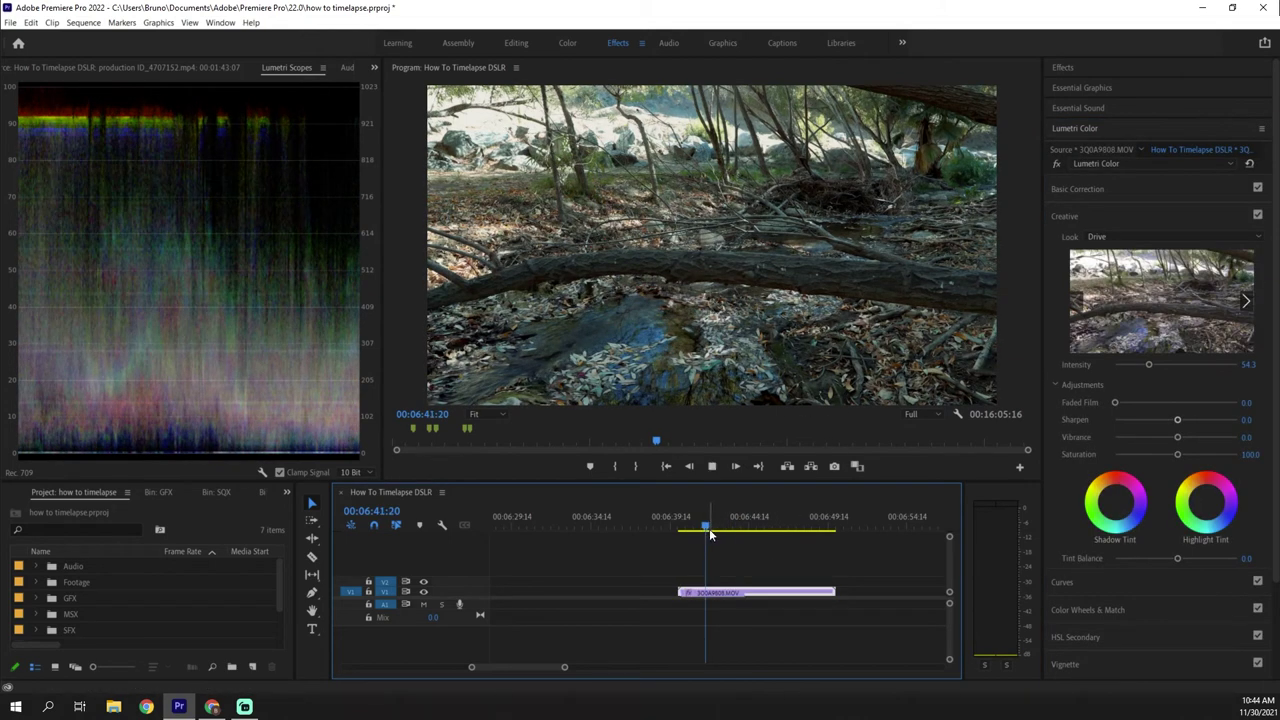
key(space)
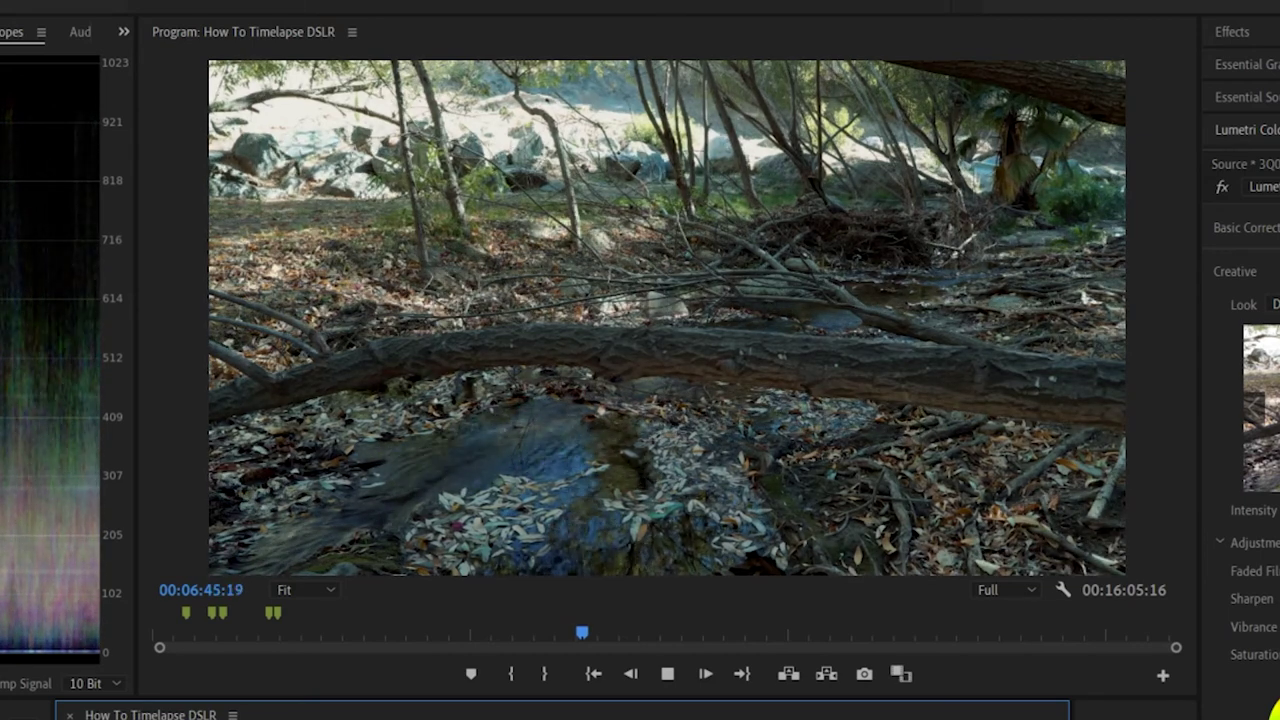
key(space)
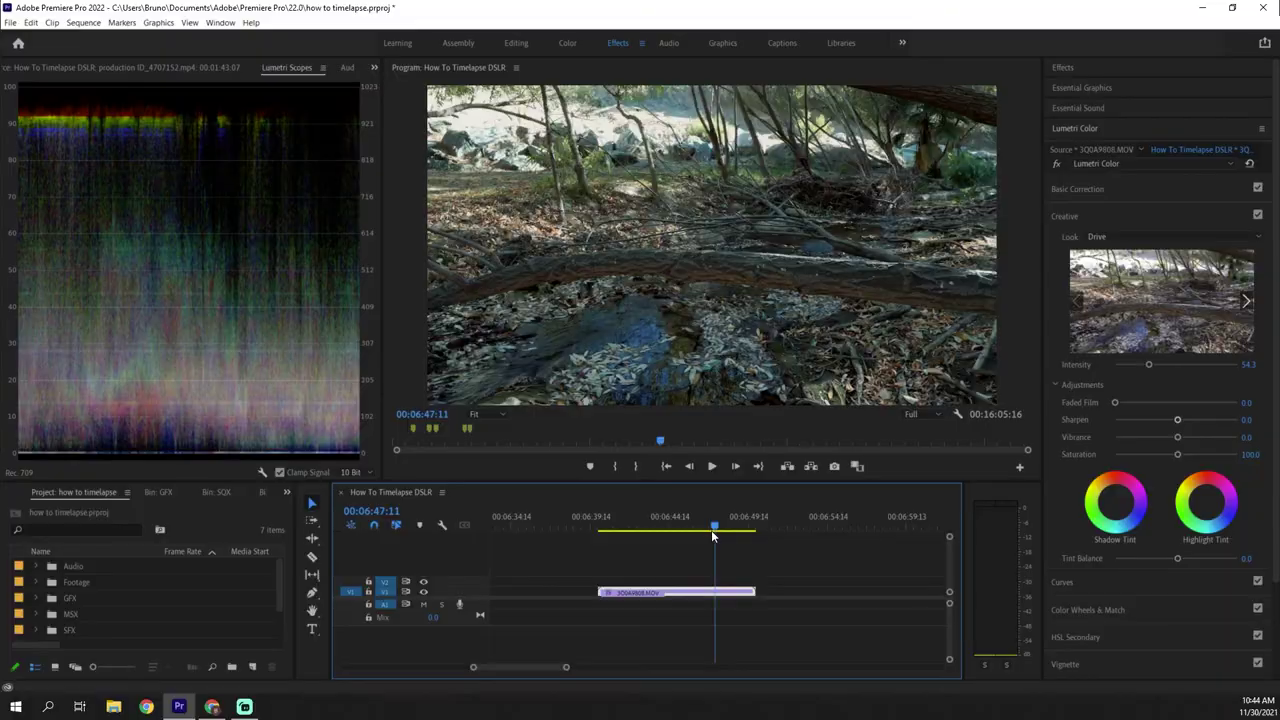
click(777, 555)
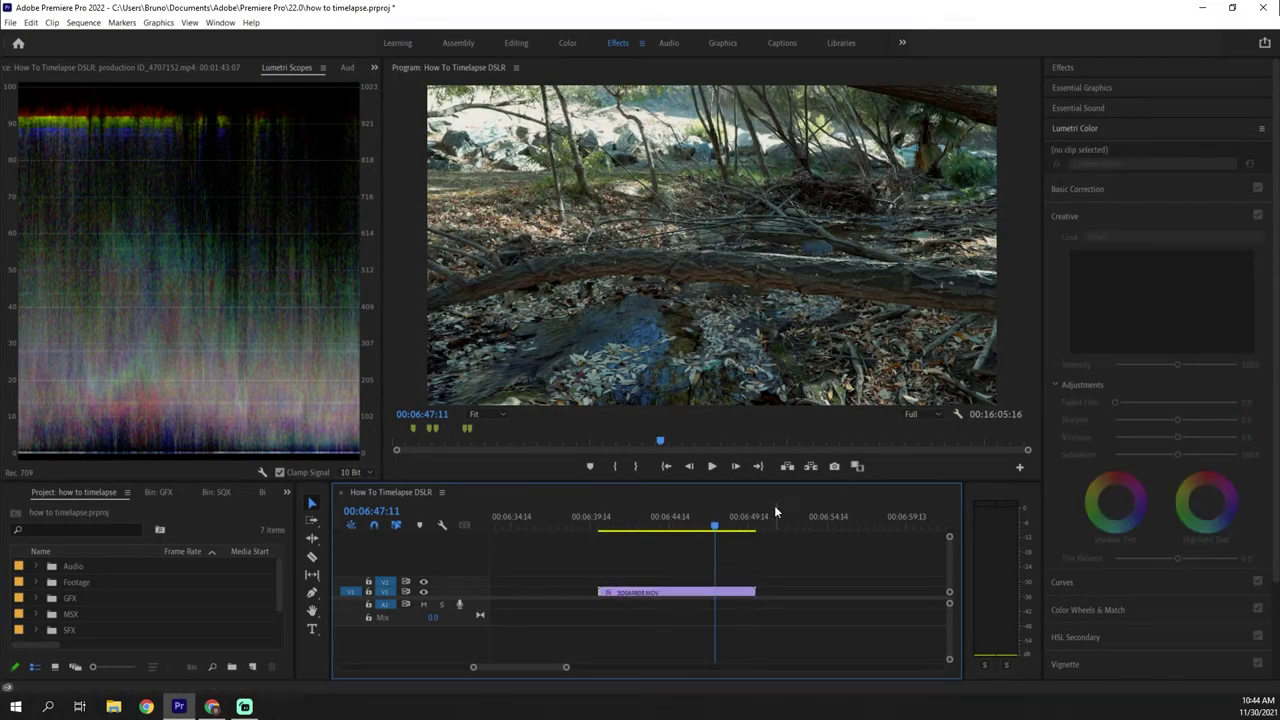
drag(728, 516, 673, 518)
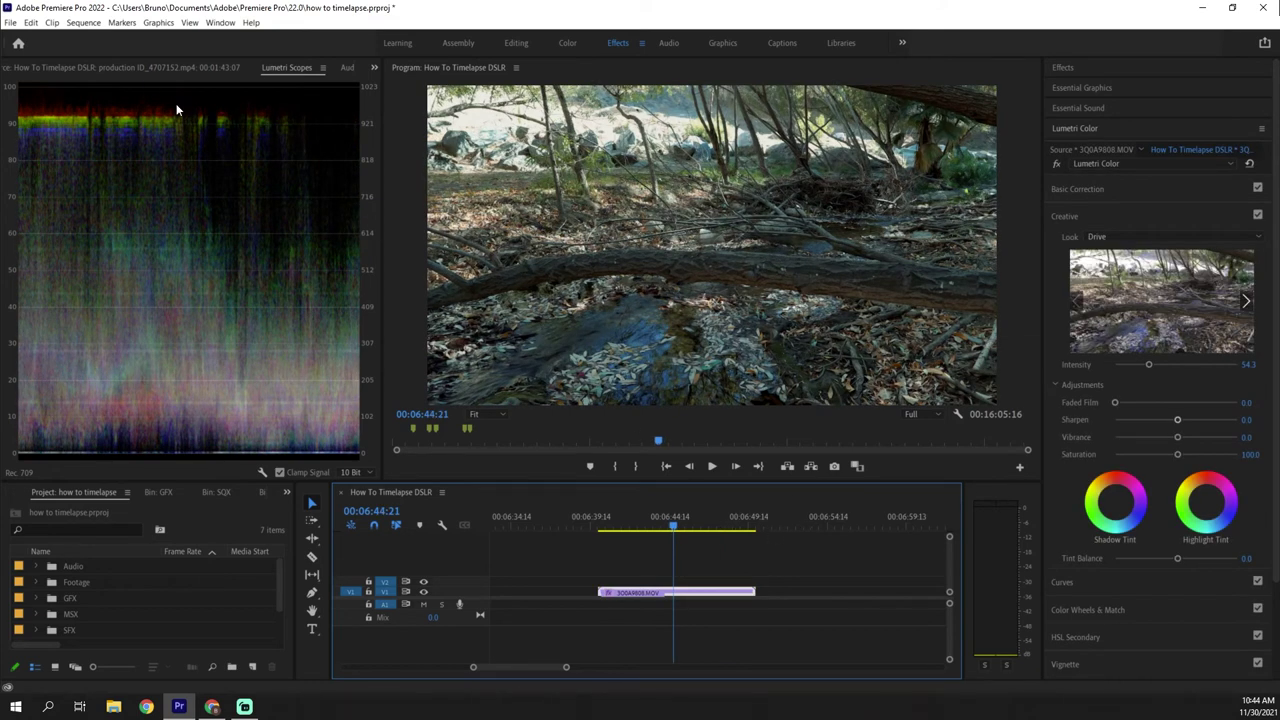
Display the clip's Effect Controls and the effects library, and widen the Effect Controls area slightly
click(144, 67)
key(shift+5)
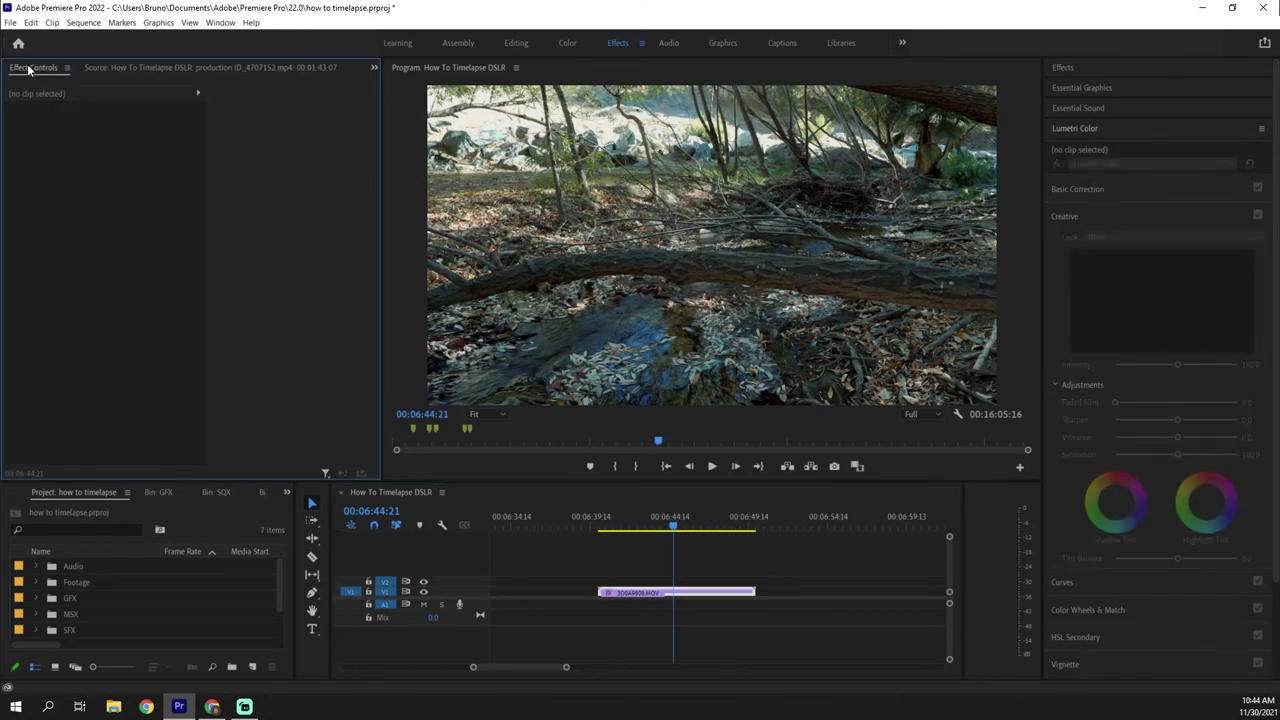
click(1066, 68)
click(702, 591)
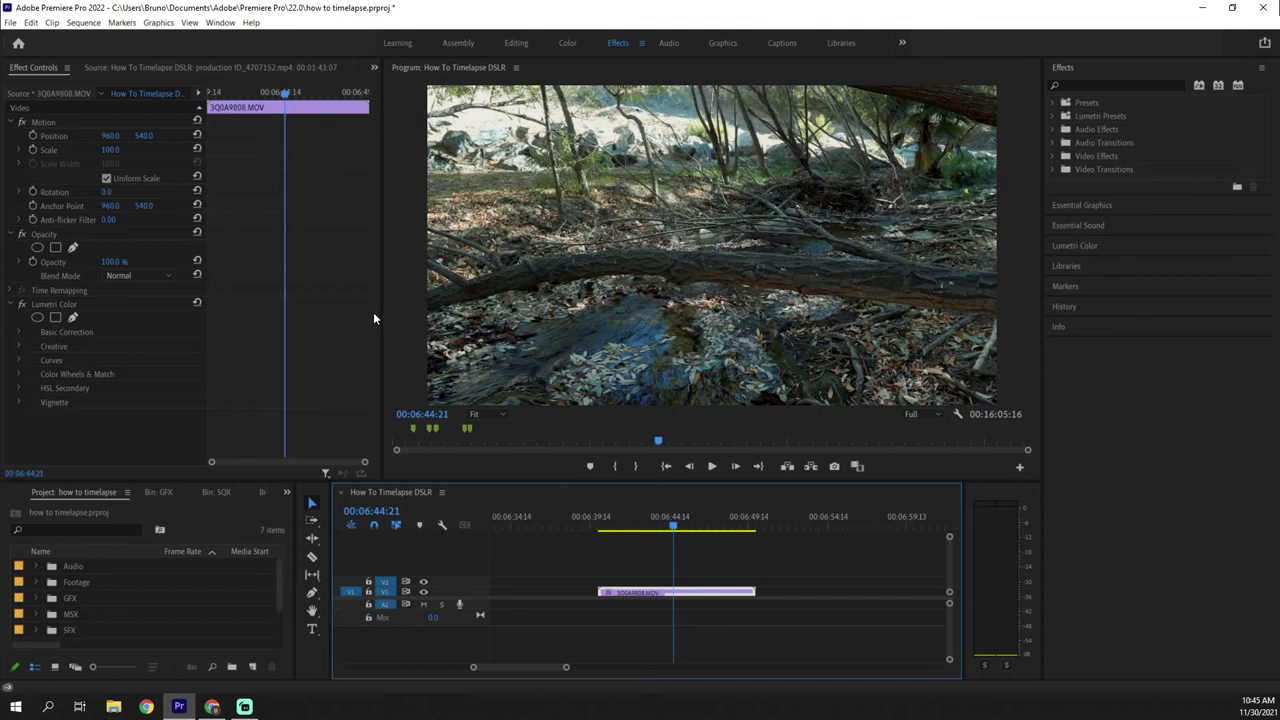
drag(383, 312, 398, 311)
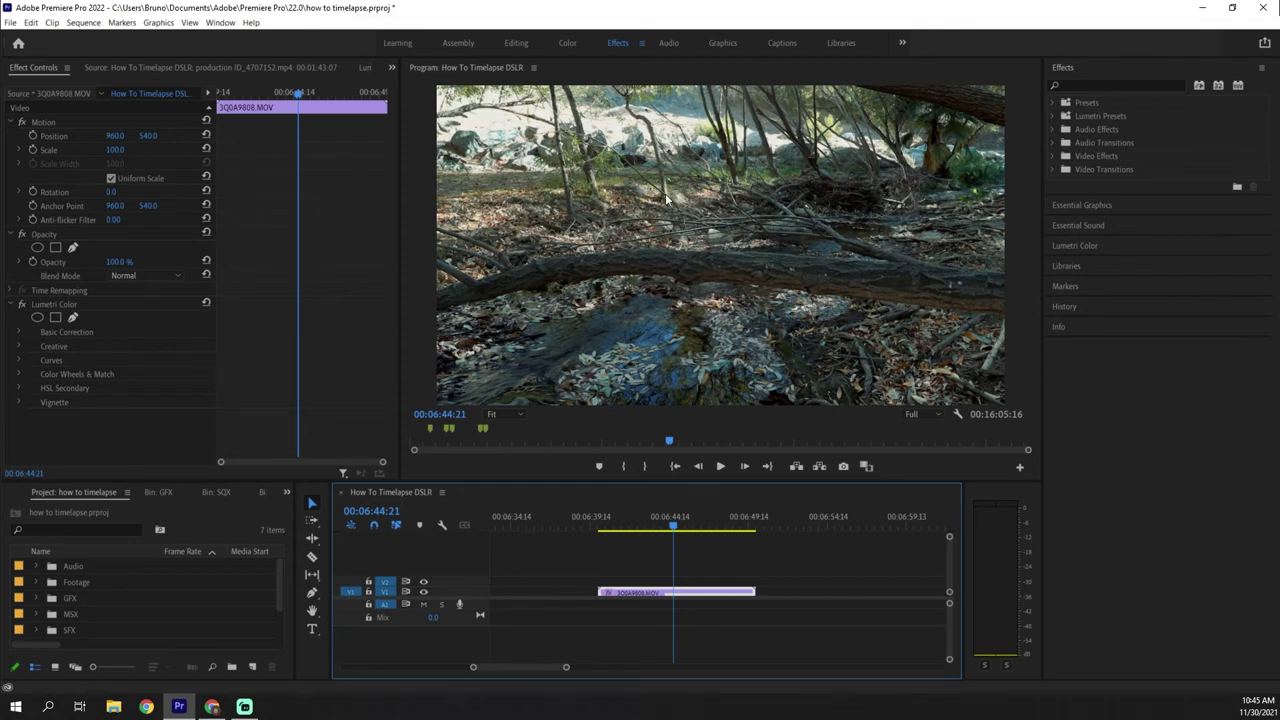
Enable keyframing for the clip's Position and Scale at its first frame
click(698, 557)
key(Up)
click(665, 595)
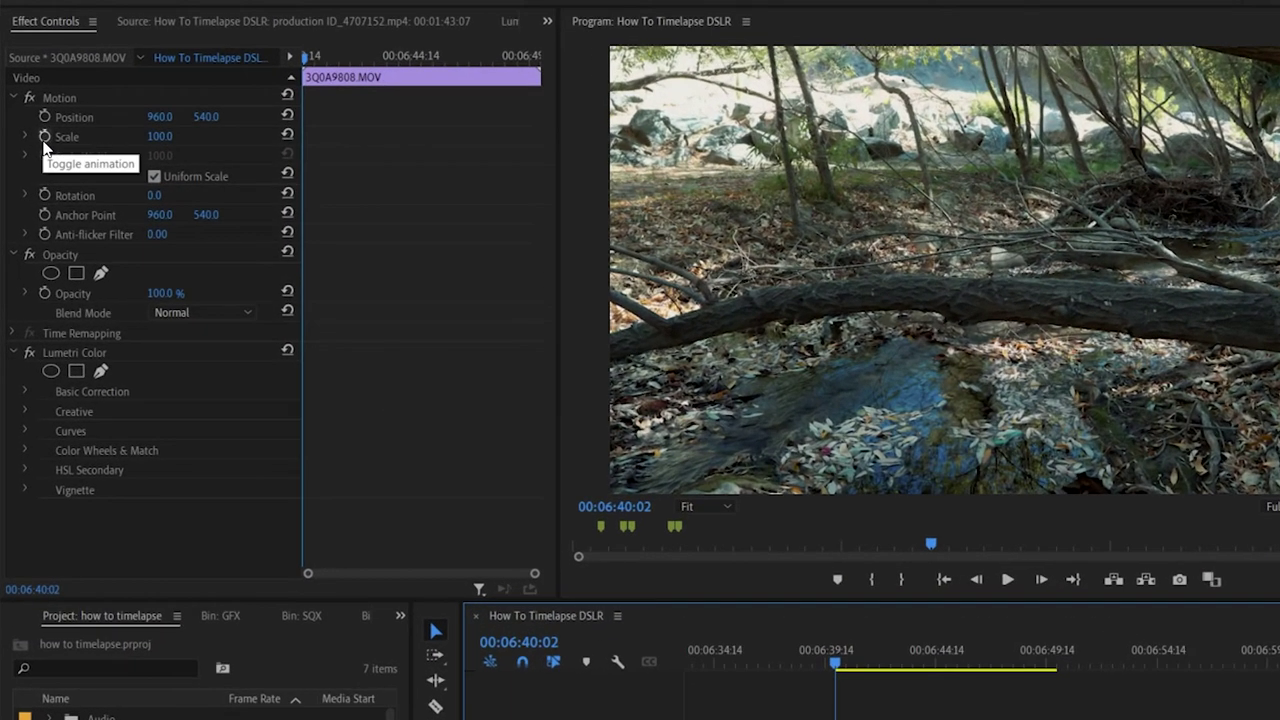
click(44, 116)
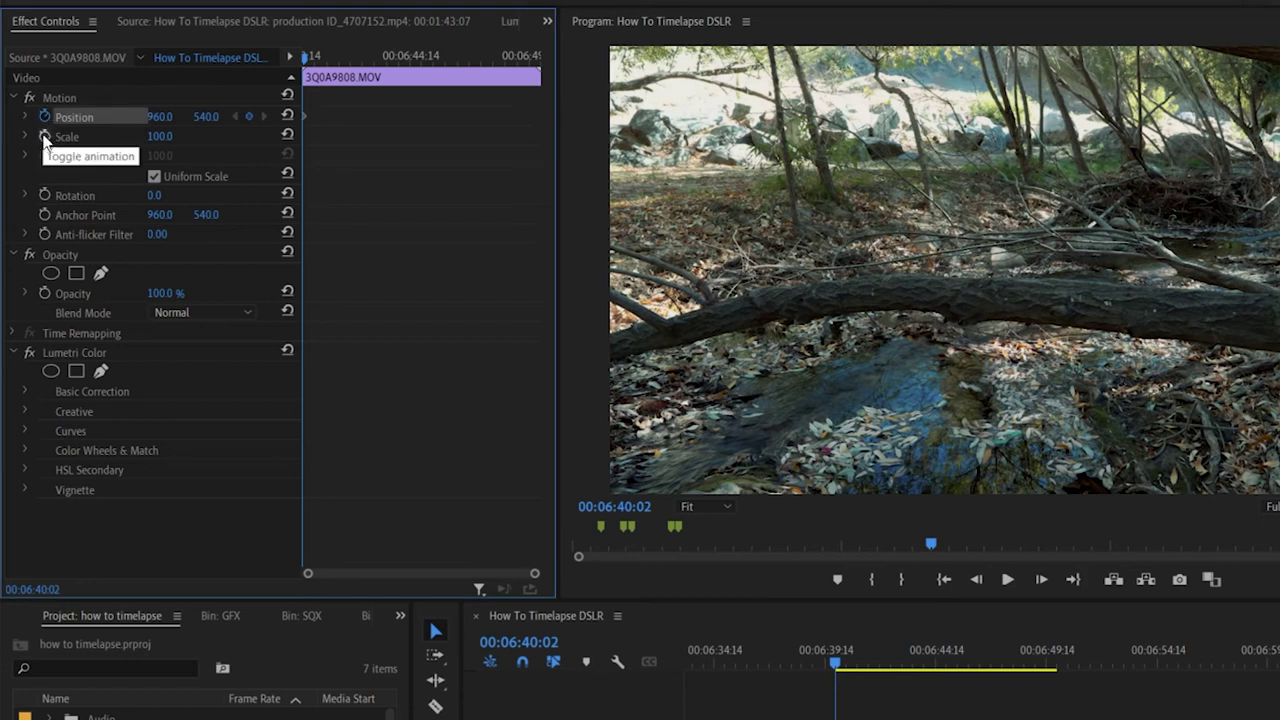
click(44, 137)
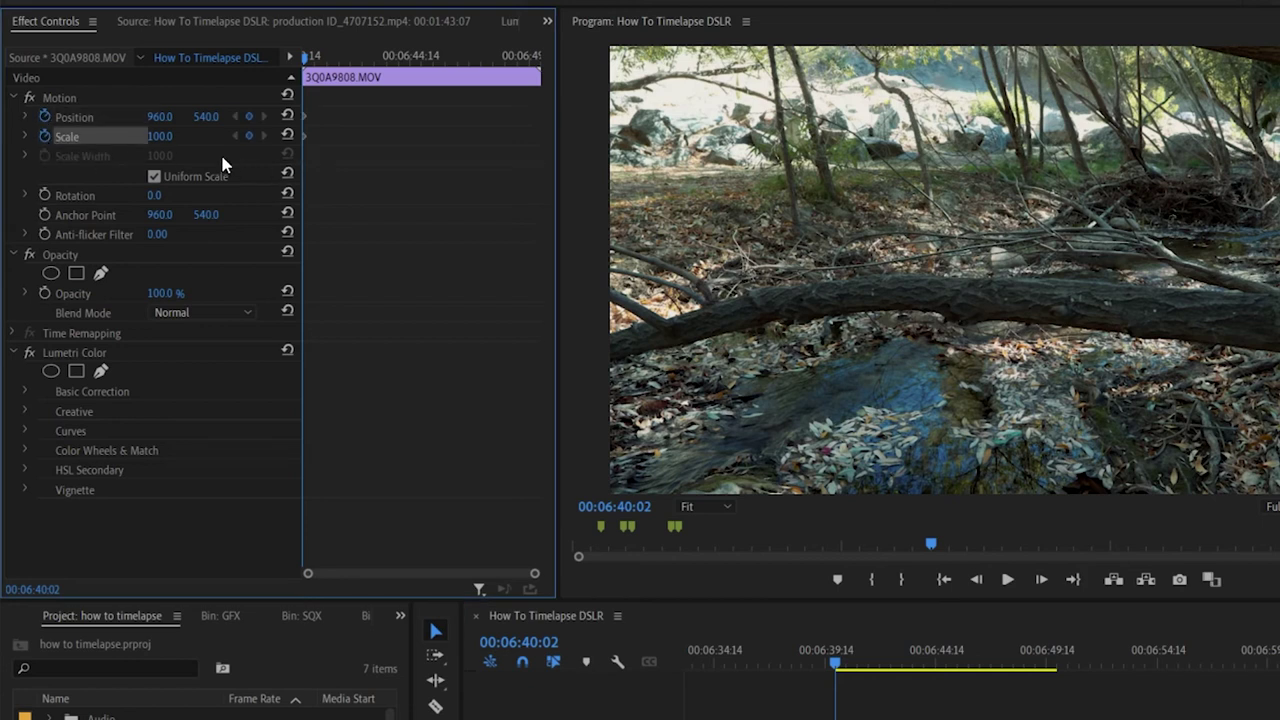
Set the starting keyframes to Scale 140 and Position 1328, 722
click(161, 138)
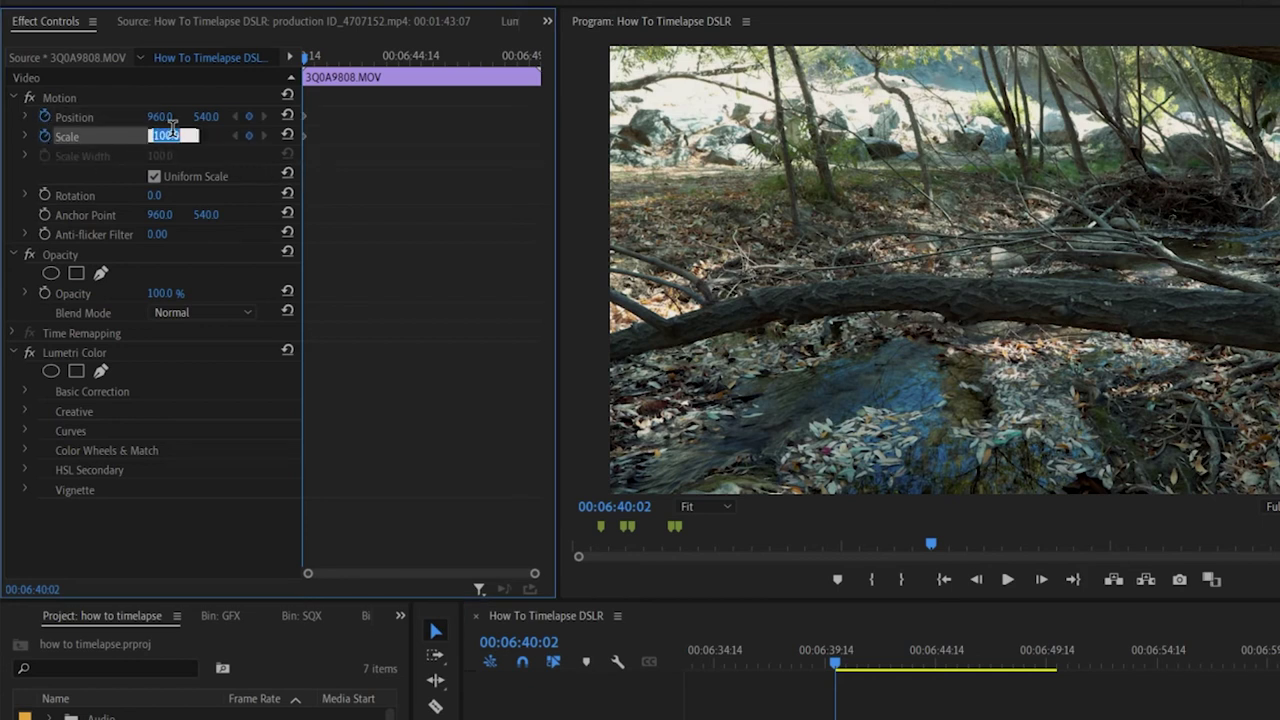
text(140)
key(Return)
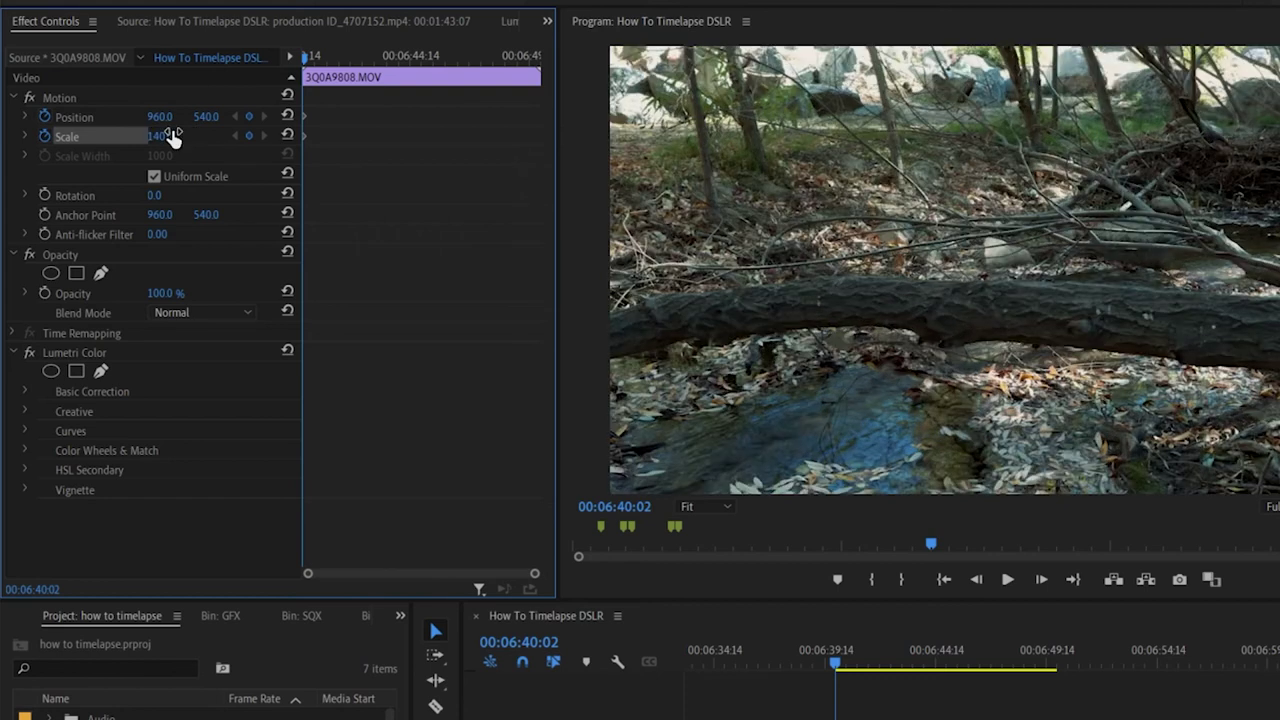
drag(163, 117, 250, 117)
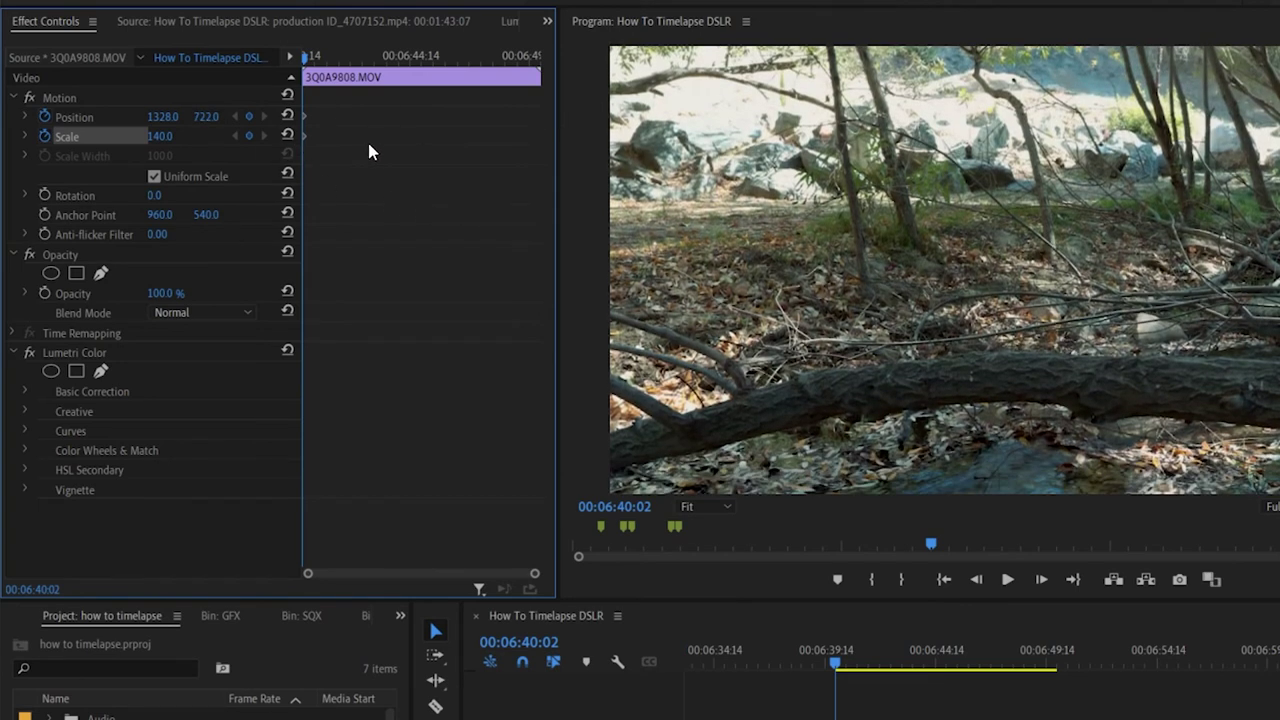
click(425, 352)
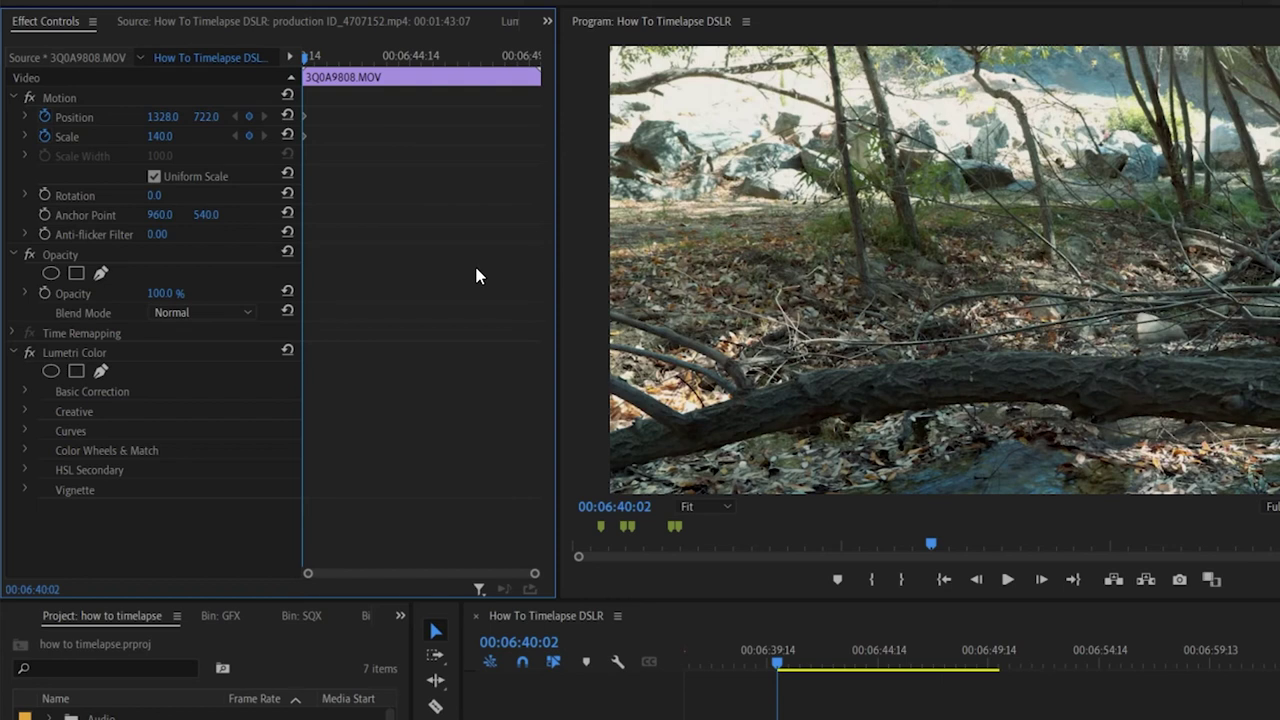
At the clip's last frame, set Scale to 100 and reset Position to its default to add ending keyframes
key(Down)
key(Left)
click(160, 136)
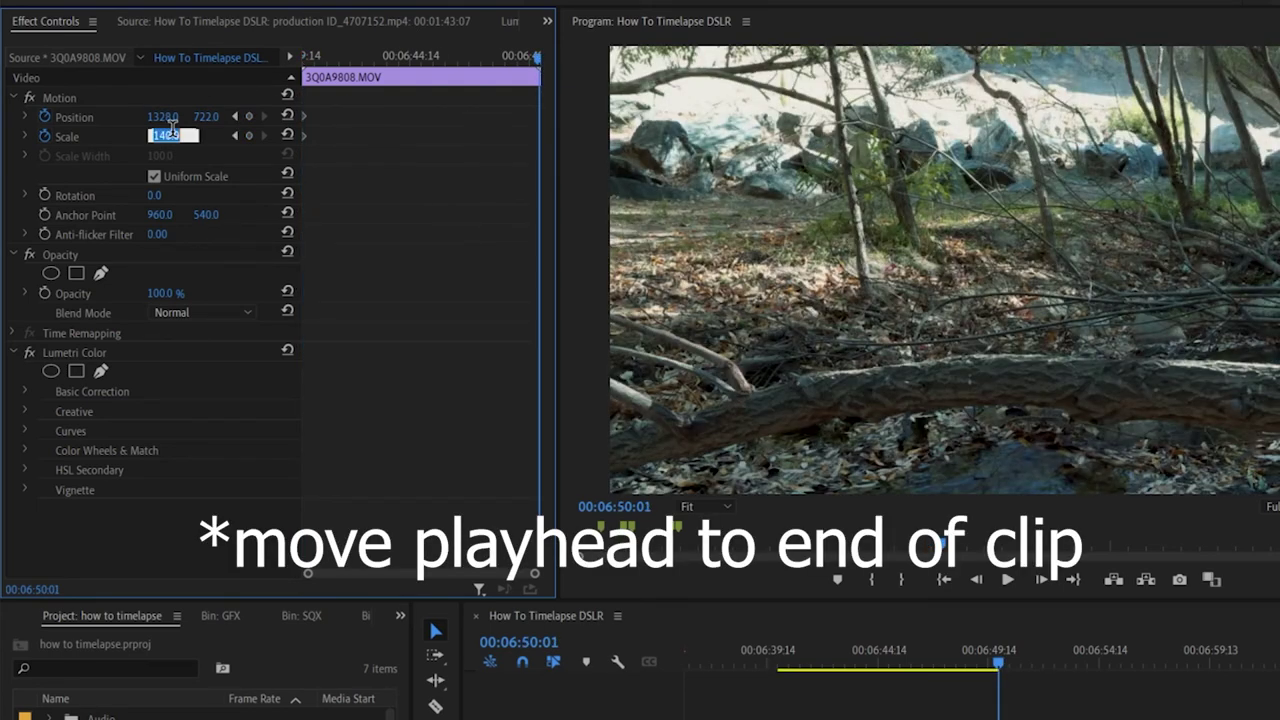
text(100)
key(Return)
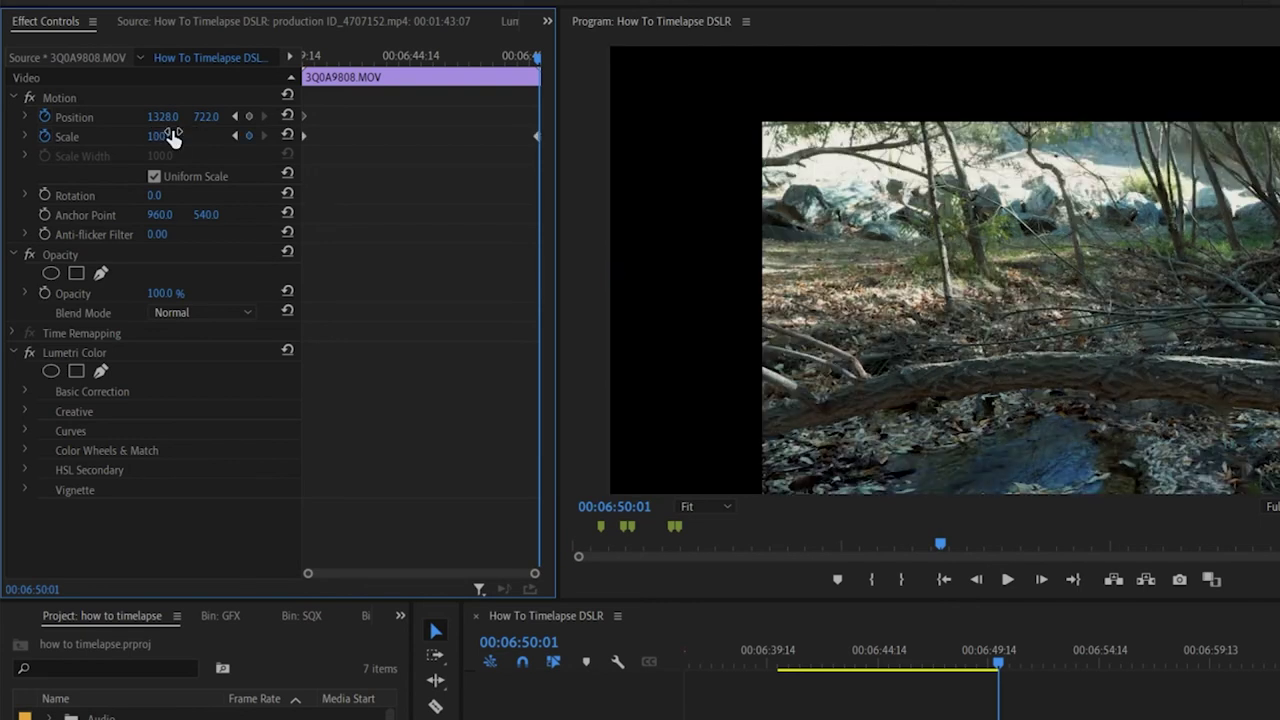
click(288, 117)
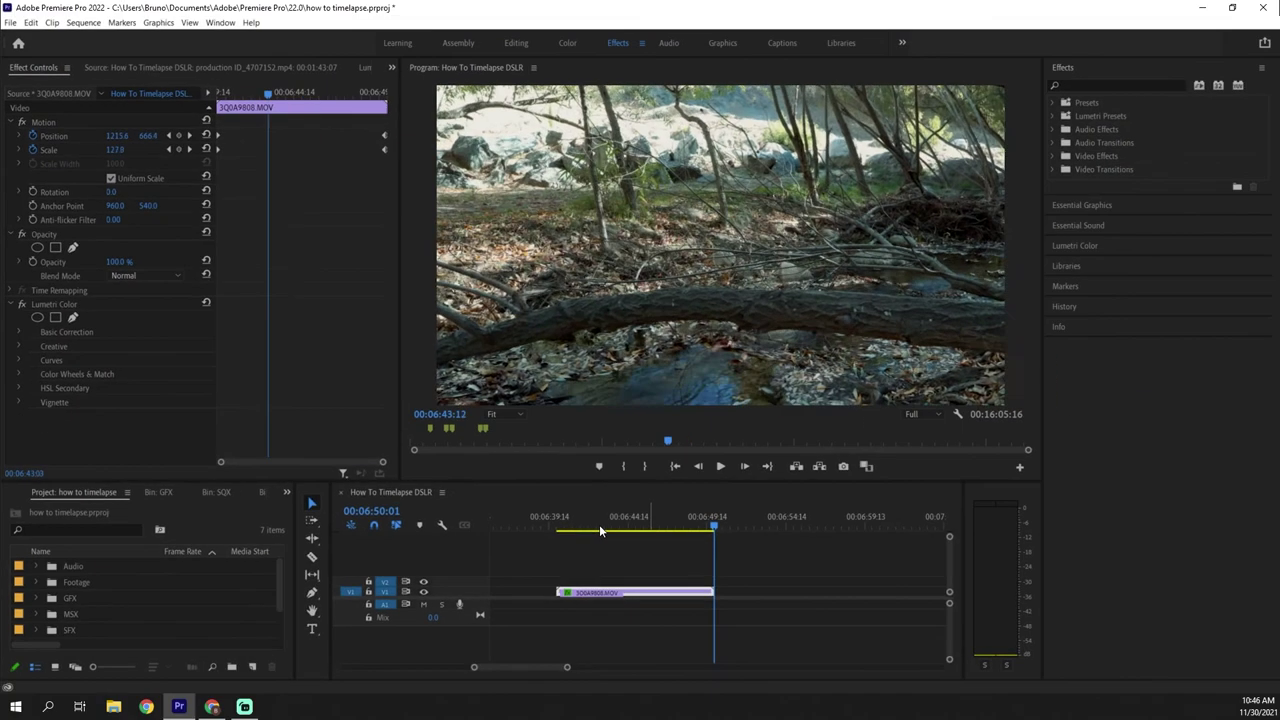
Deselect the clip and play it back from its first frame to preview the zoom-out animation
click(795, 671)
mouse_move(568, 531)
mouse_down()
mouse_move(729, 524)
mouse_move(560, 528)
mouse_up()
click(598, 545)
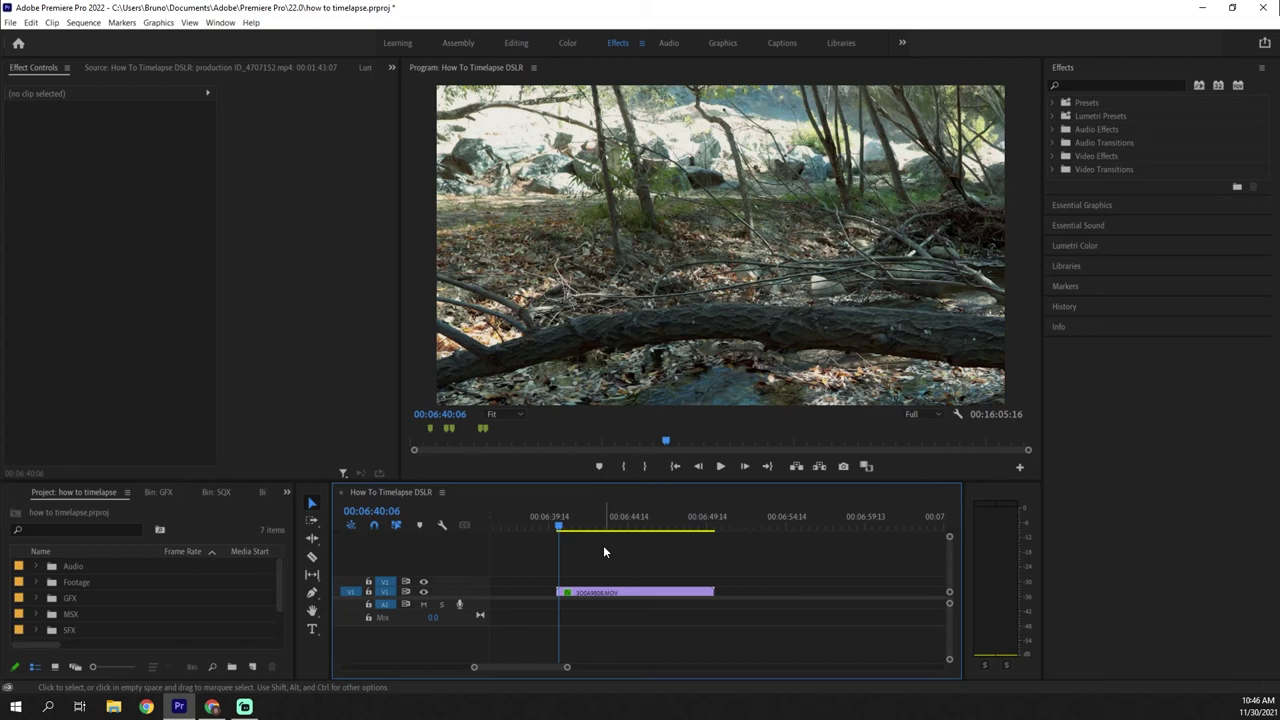
mouse_move(561, 527)
mouse_down()
mouse_move(680, 527)
mouse_move(556, 540)
mouse_up()
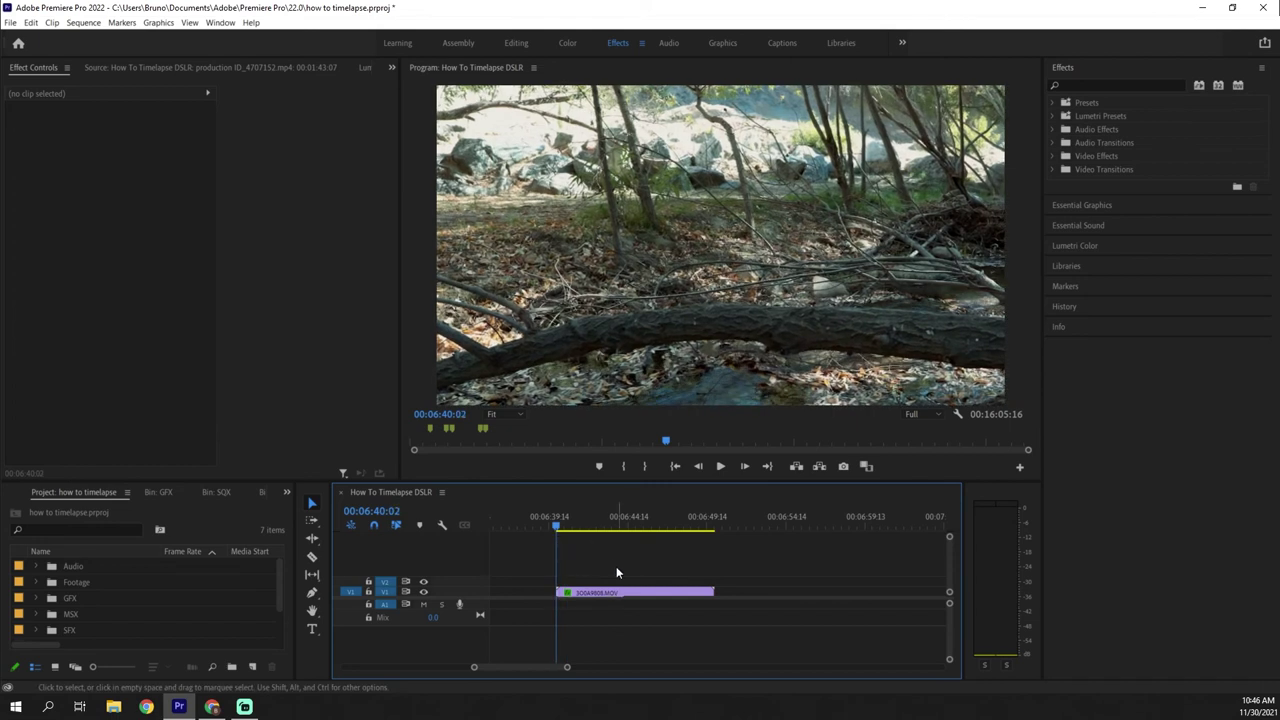
key(space)
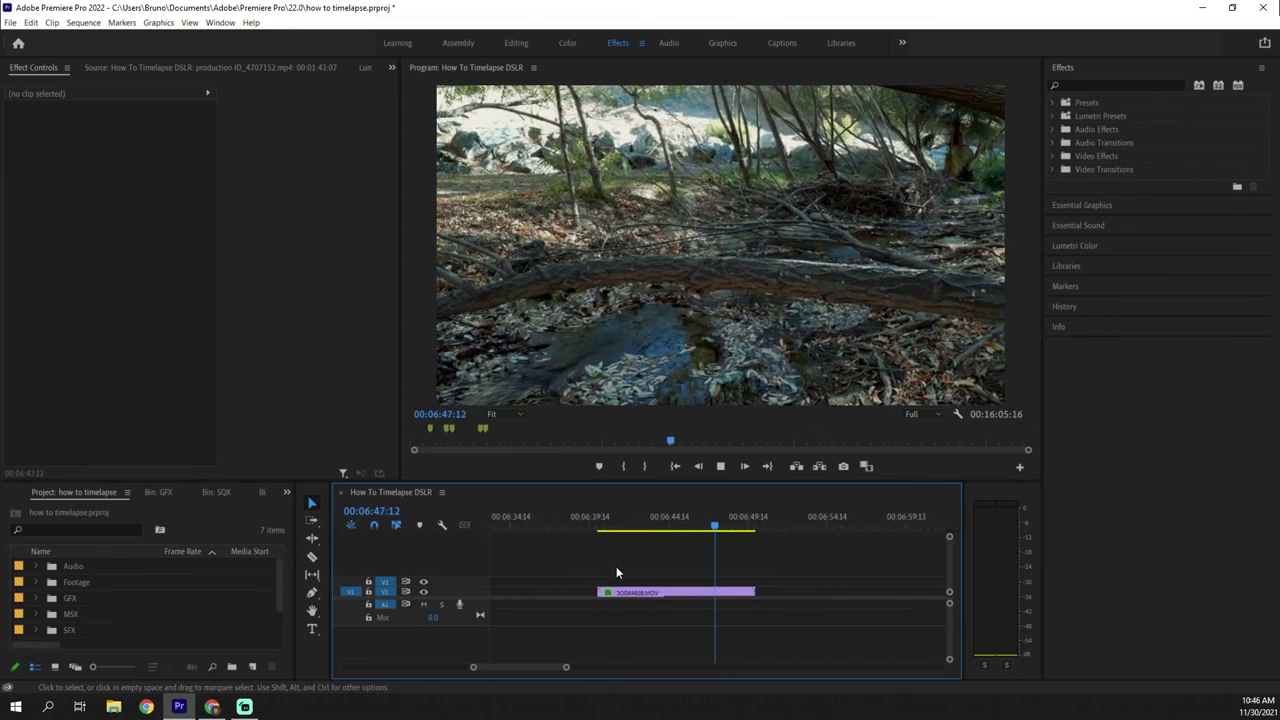
key(space)
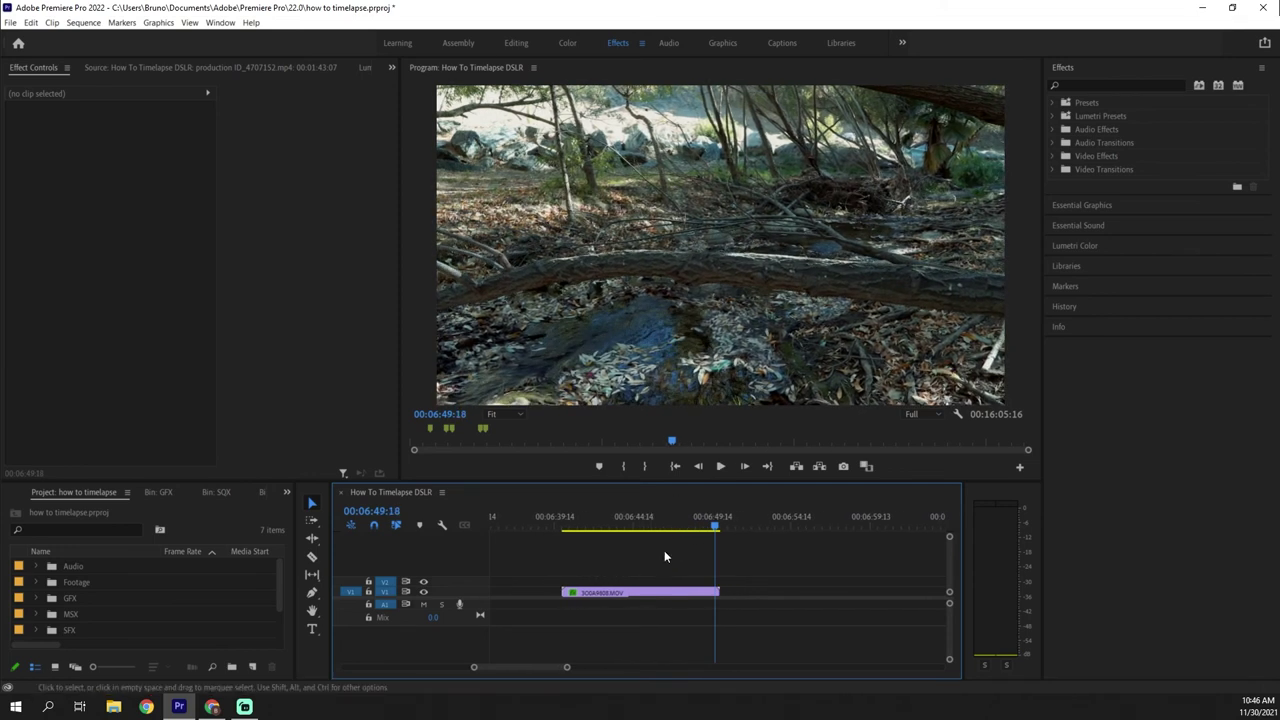
Set the timelapse clip's playback speed to 200%
right_click(668, 594)
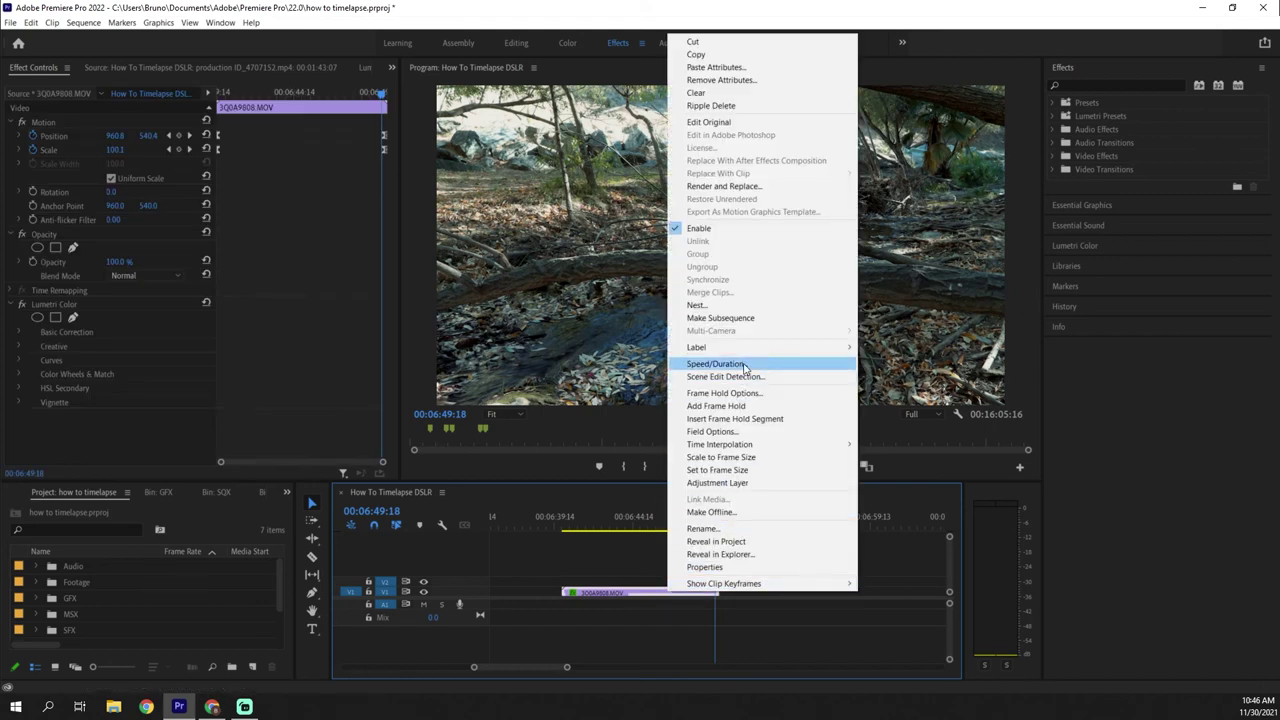
click(716, 364)
text(200)
key(Return)
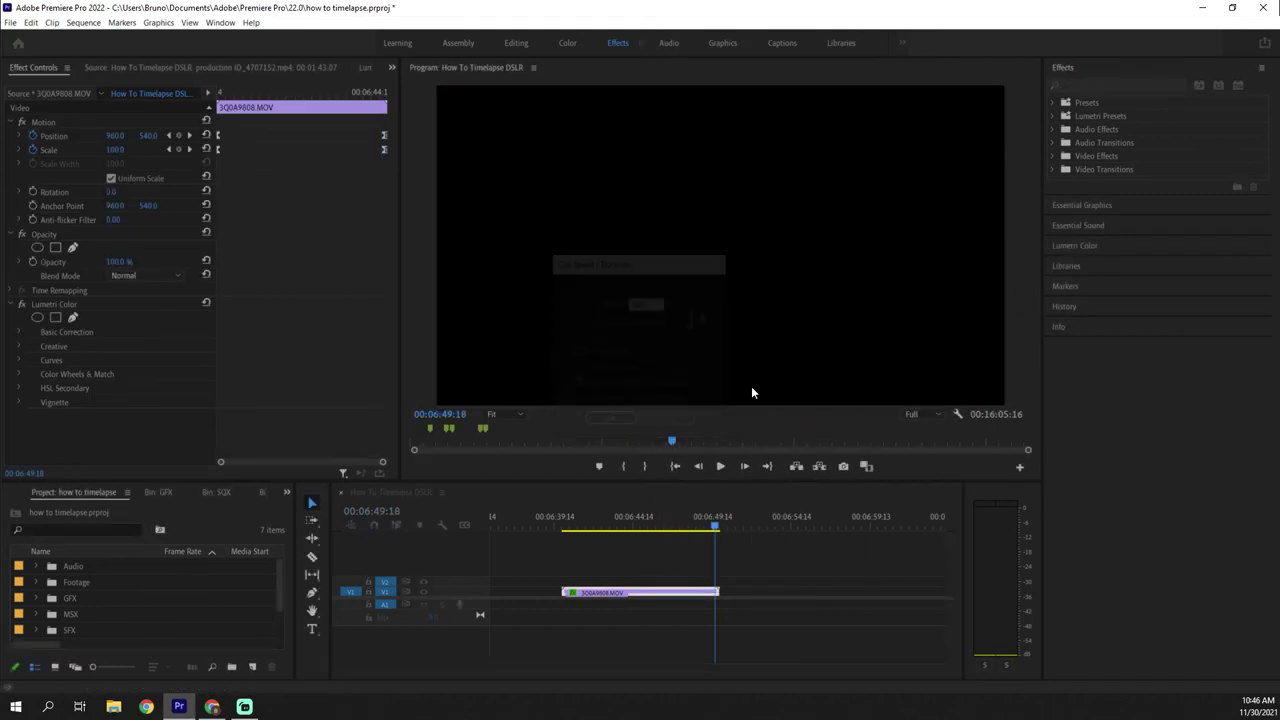
Play the sped-up clip from just before its start to check the faster zoom-out
click(547, 527)
key(space)
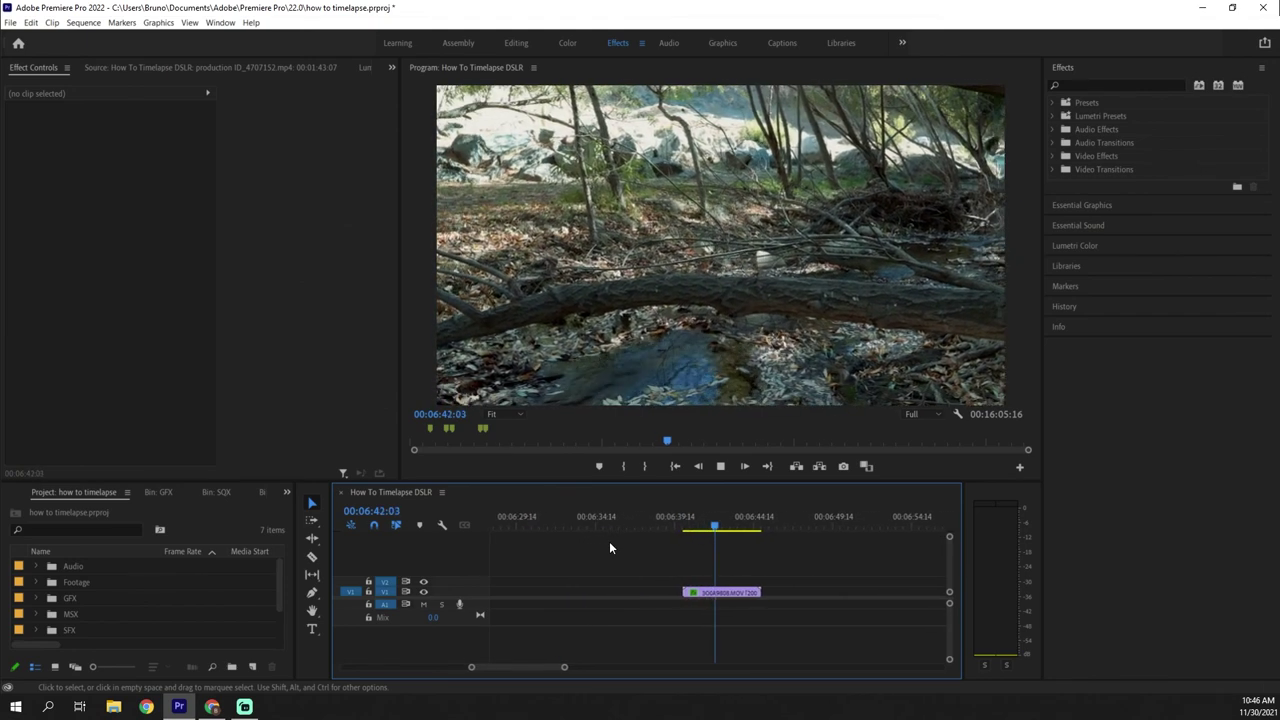
key(space)
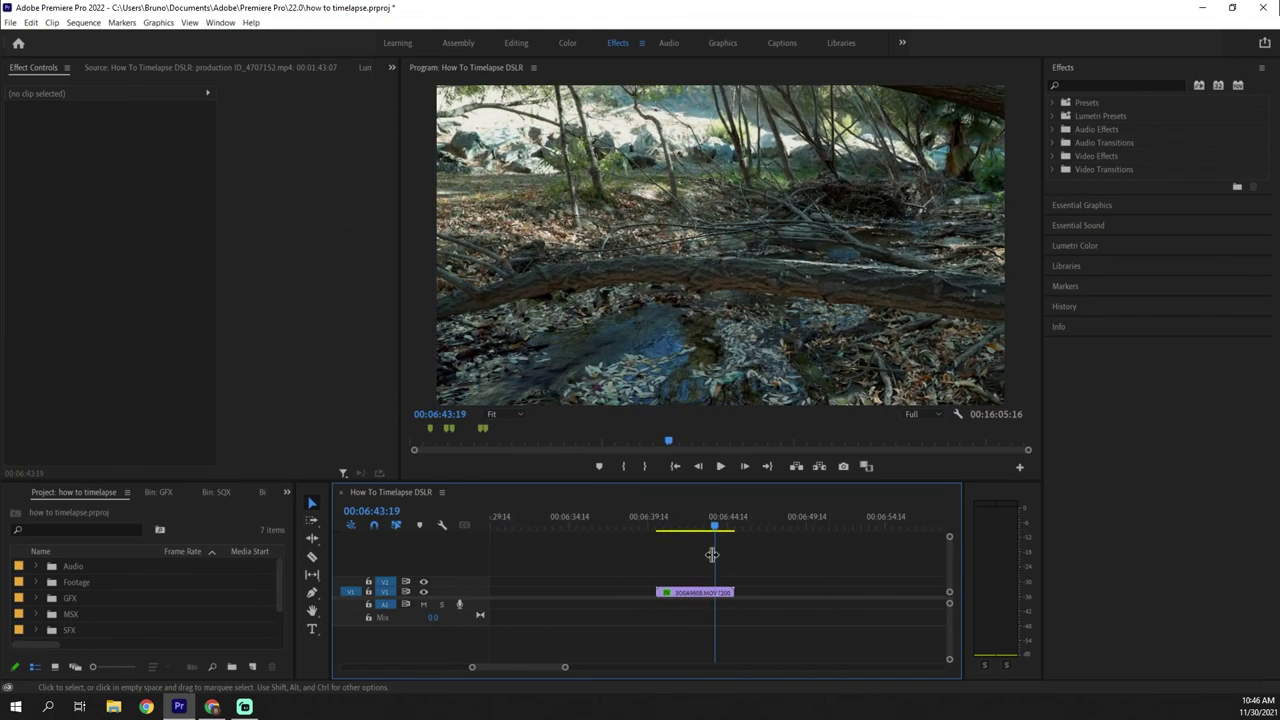